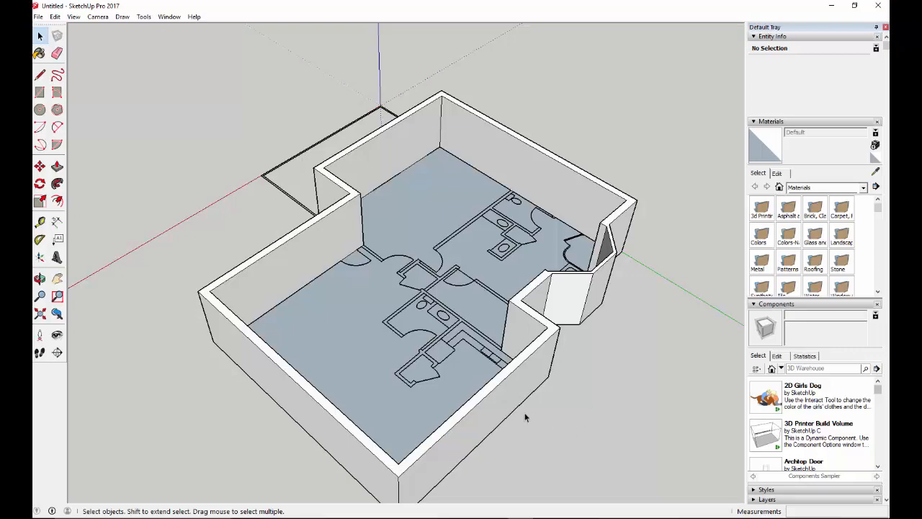
Step: Draw a vertical line on the inner wall face from the partition outline at the corner up to the wall's top edge
middle_drag(353, 328, 503, 503)
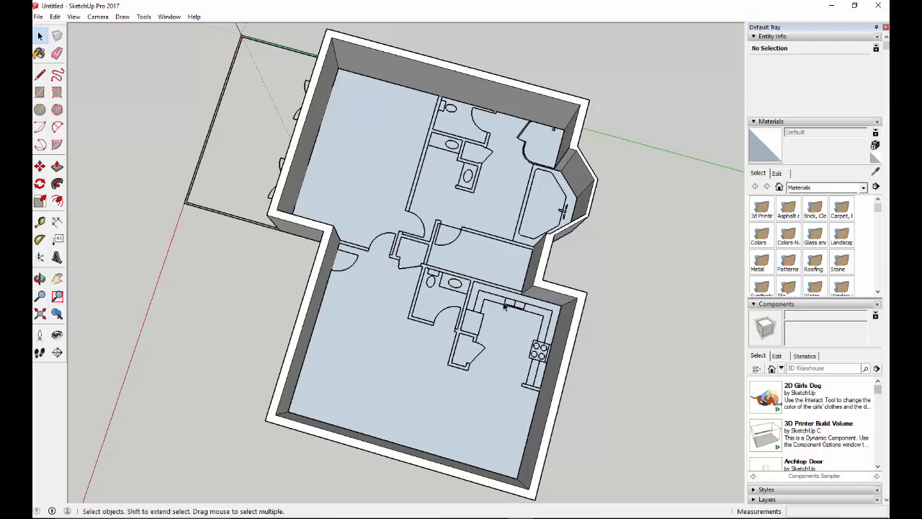
middle_drag(501, 306, 367, 211)
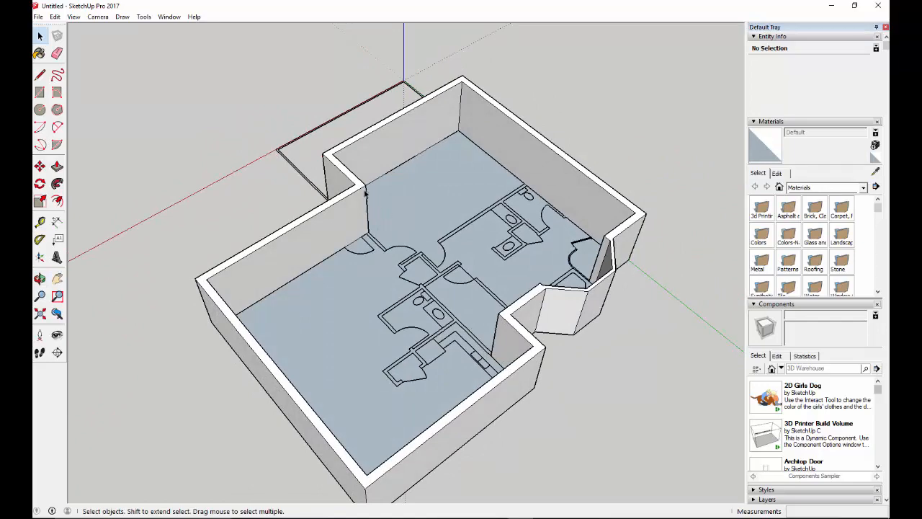
scroll(365, 193, up, 5)
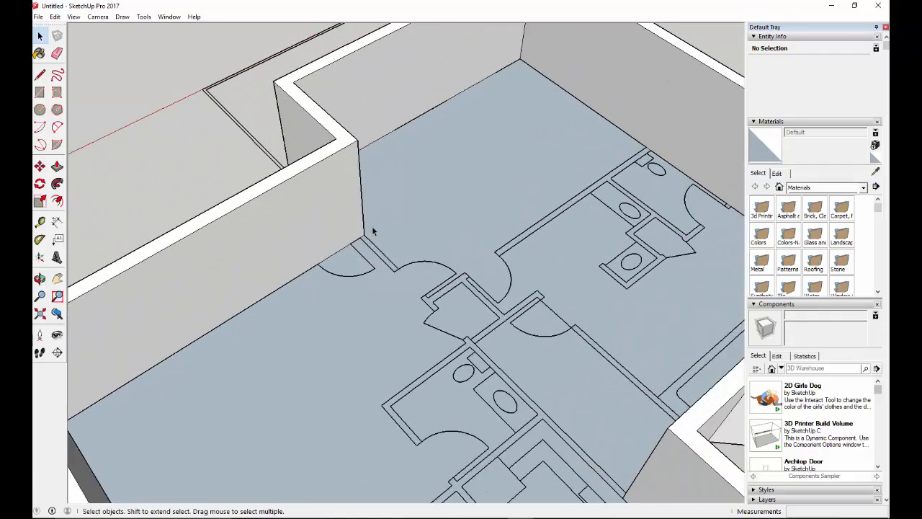
scroll(372, 231, up, 1)
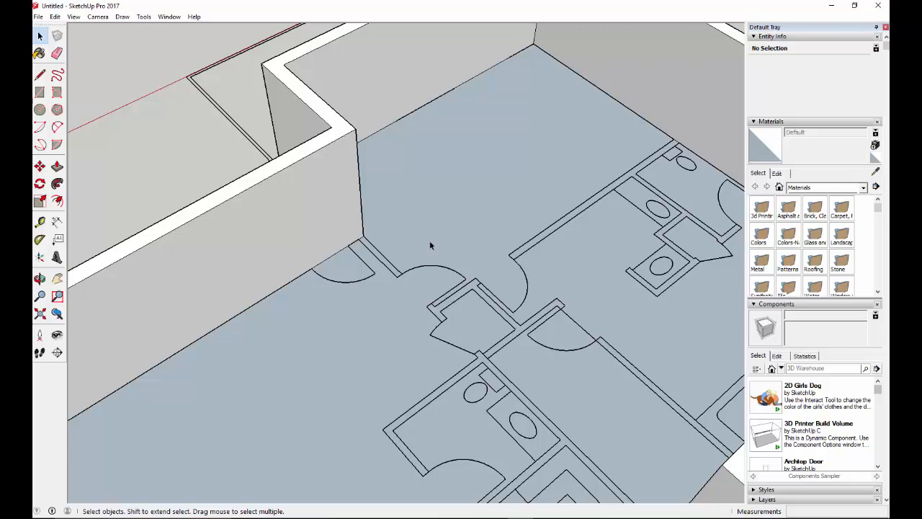
key(l)
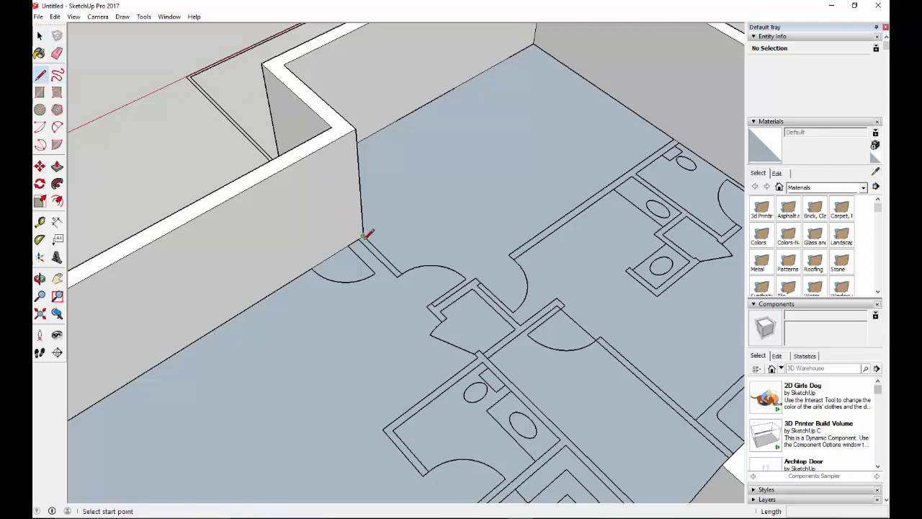
scroll(363, 236, up, 2)
scroll(362, 236, up, 2)
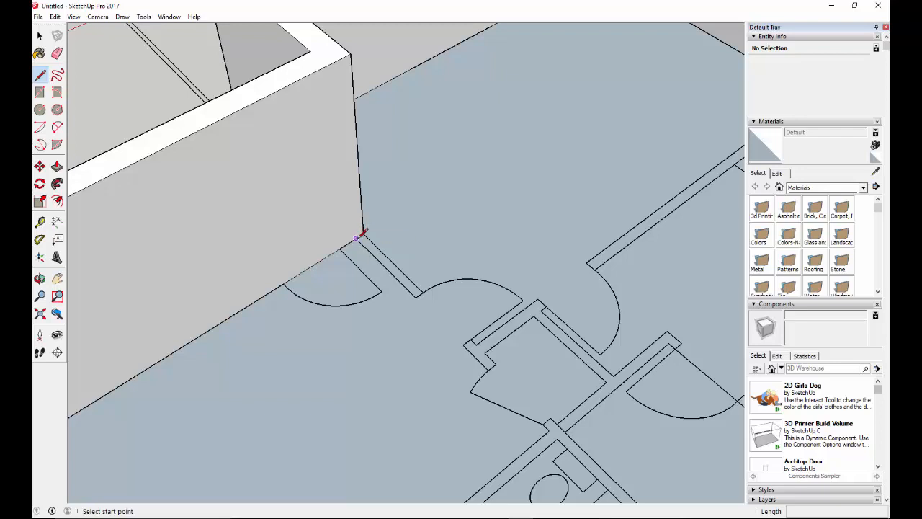
click(356, 239)
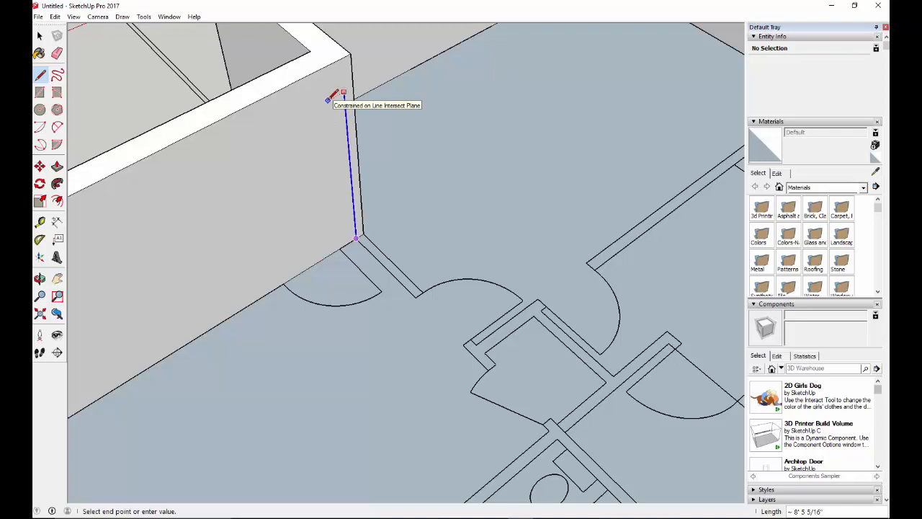
click(342, 57)
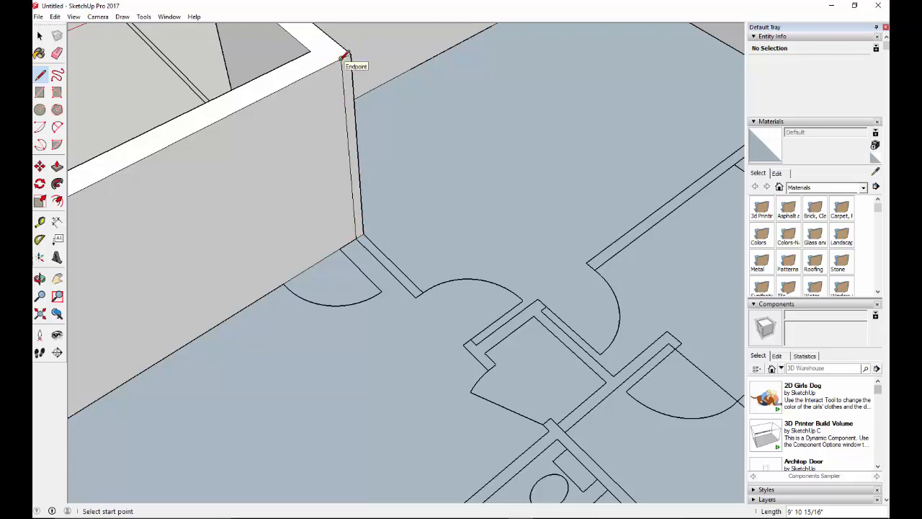
Step: Push/Pull the narrow strip beside the wall corner about 13' 6 9/16" along the partition outline
click(57, 167)
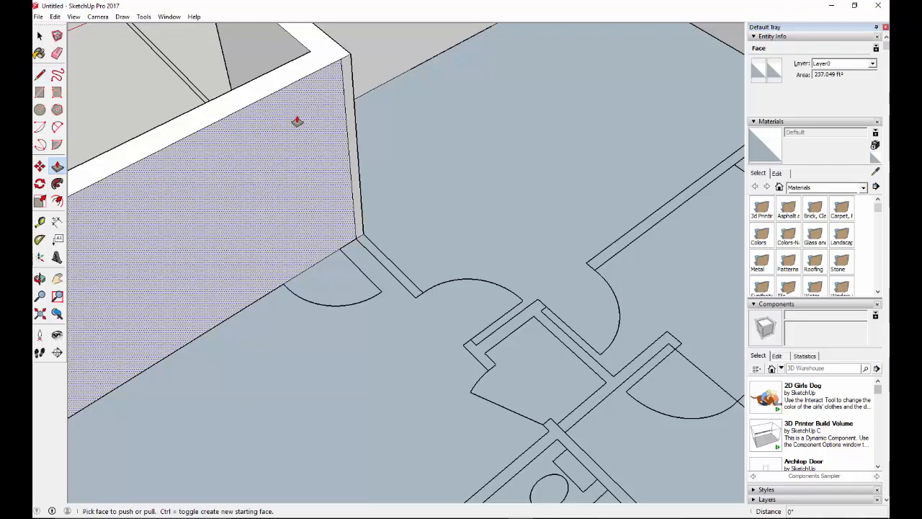
click(349, 101)
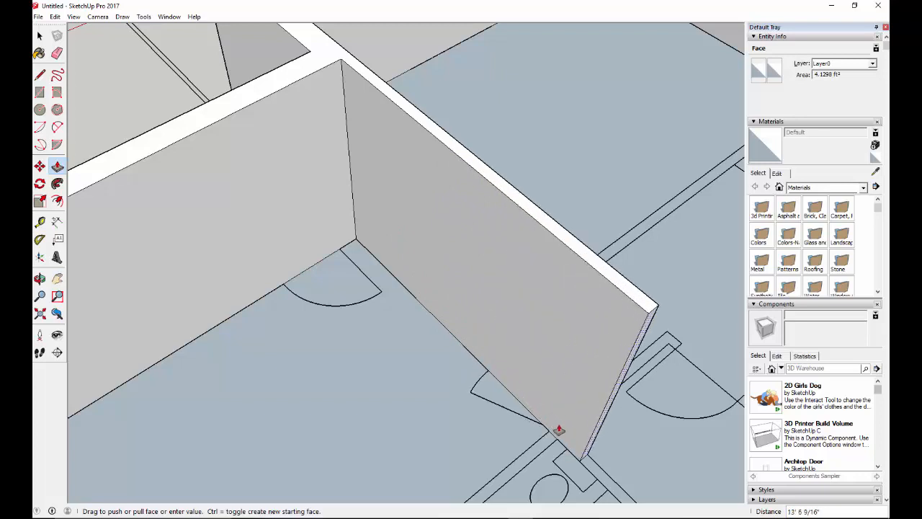
click(559, 431)
Step: Extend the partition's end face with Push/Pull about 12' 5 13/16" until it meets the opposite exterior wall
scroll(559, 406, down, 5)
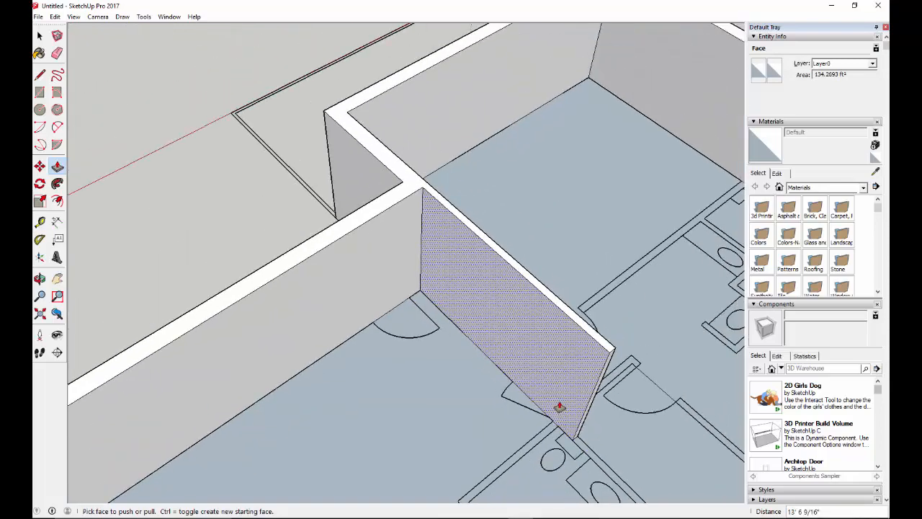
scroll(570, 418, down, 3)
middle_drag(603, 439, 582, 274)
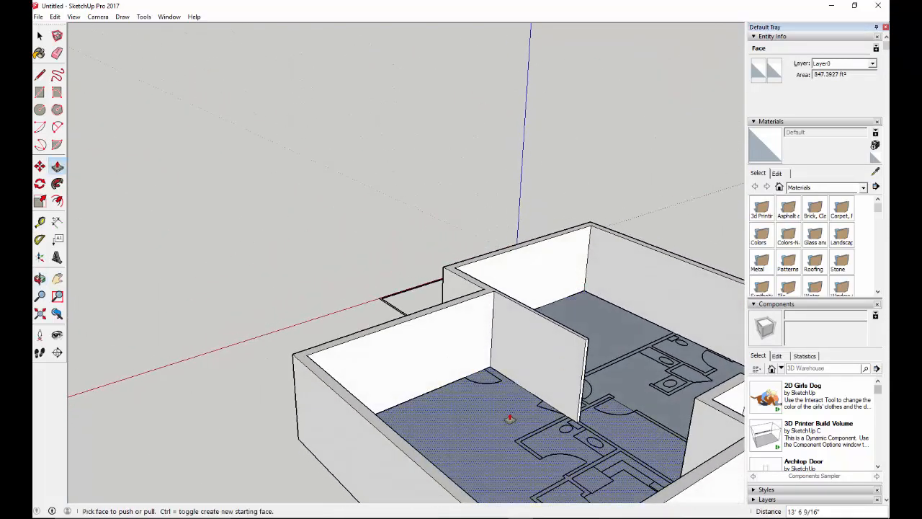
middle_drag(496, 395, 575, 387)
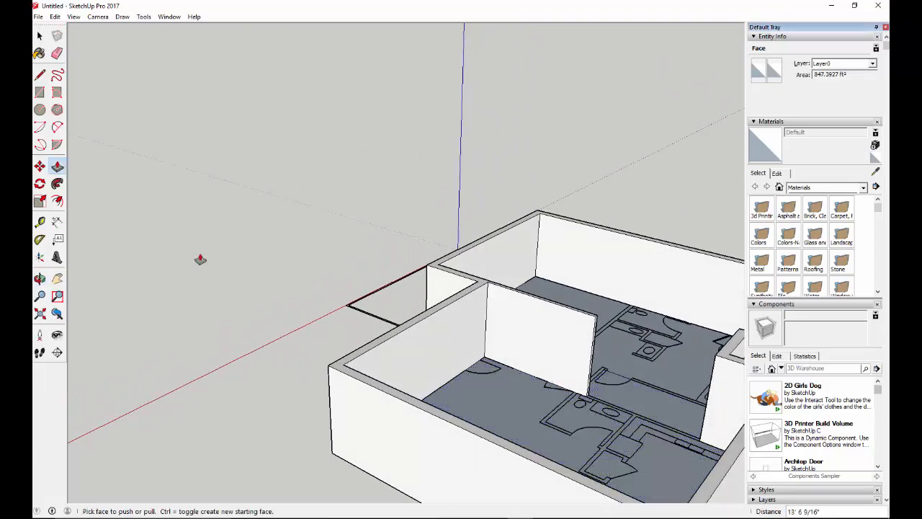
click(57, 295)
drag(562, 251, 732, 454)
key(p)
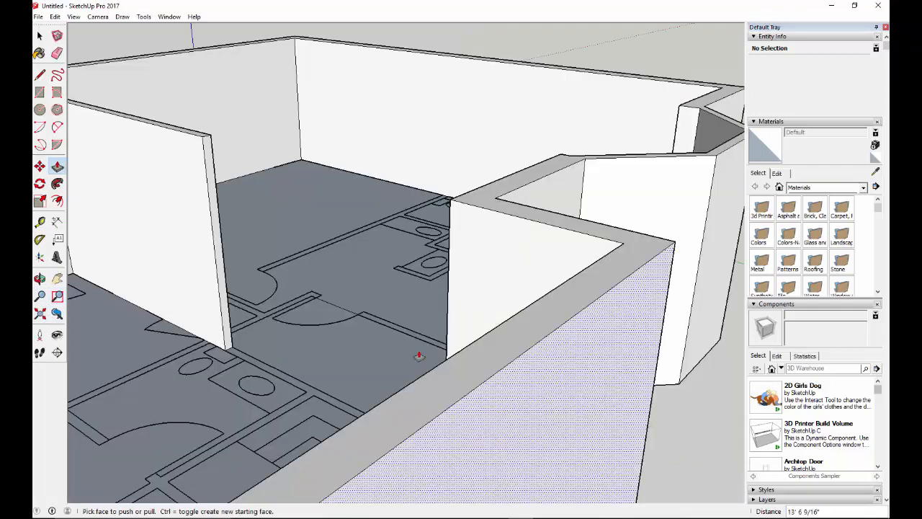
middle_drag(245, 400, 310, 414)
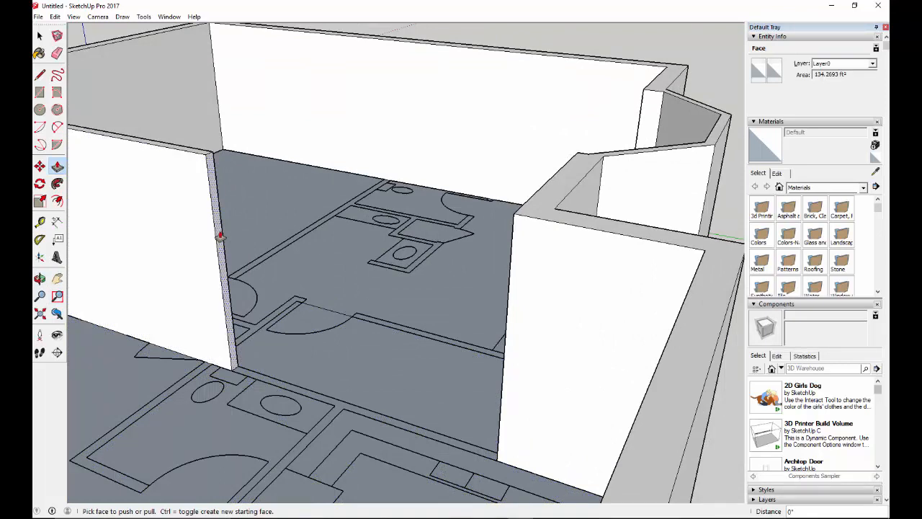
drag(221, 238, 546, 413)
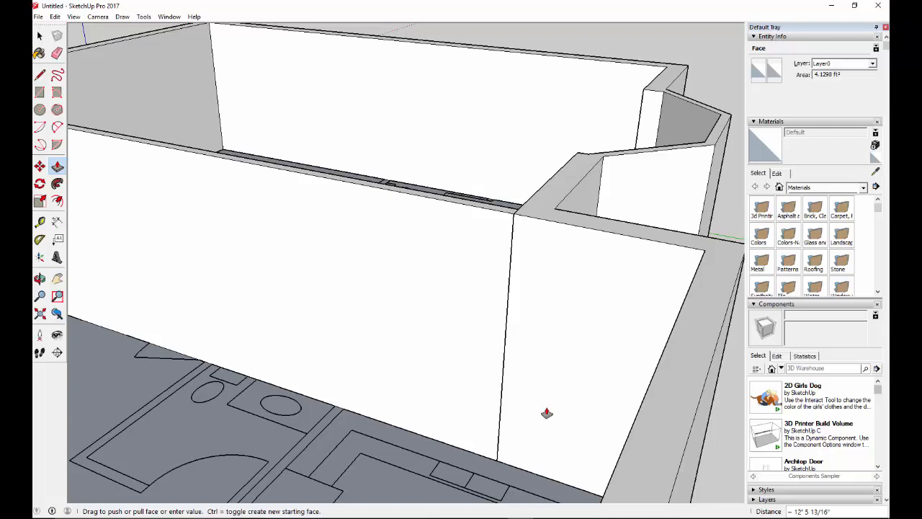
drag(545, 413, 549, 412)
Step: Erase the vertical seam edge where the new partition joins the exterior wall
middle_drag(482, 282, 483, 364)
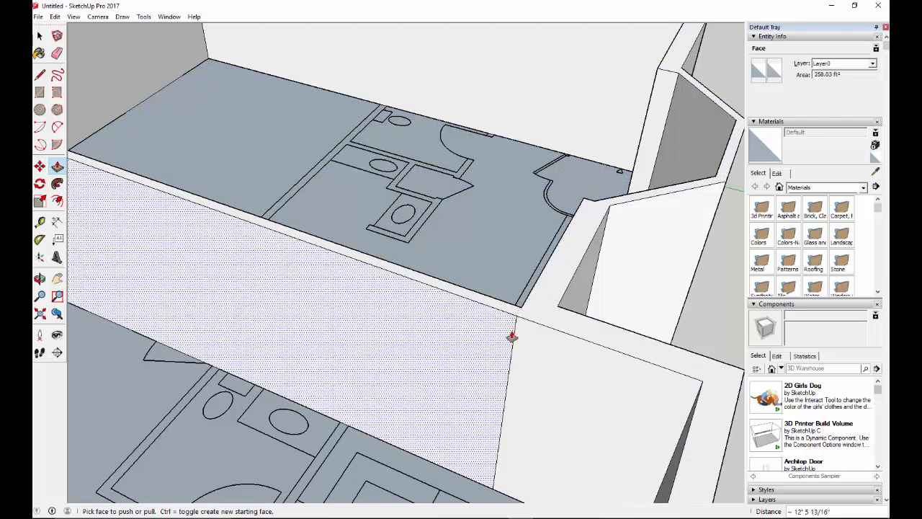
key(e)
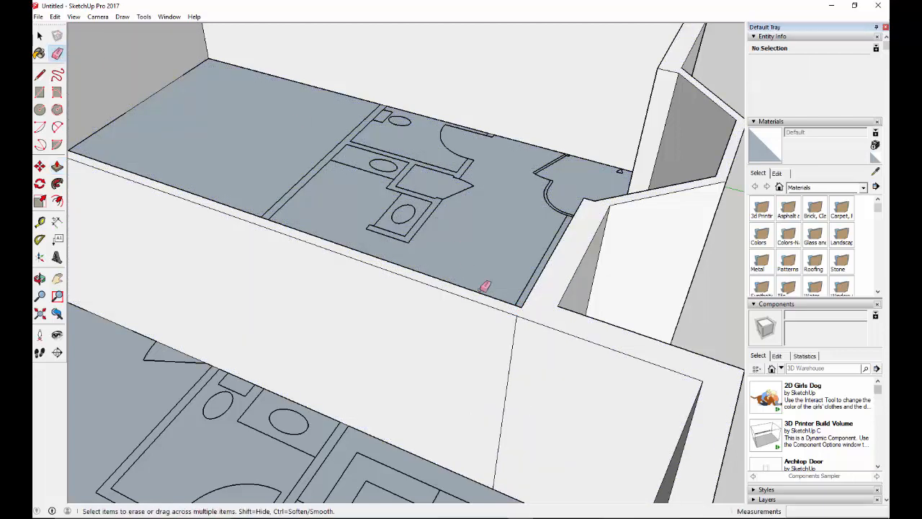
click(516, 330)
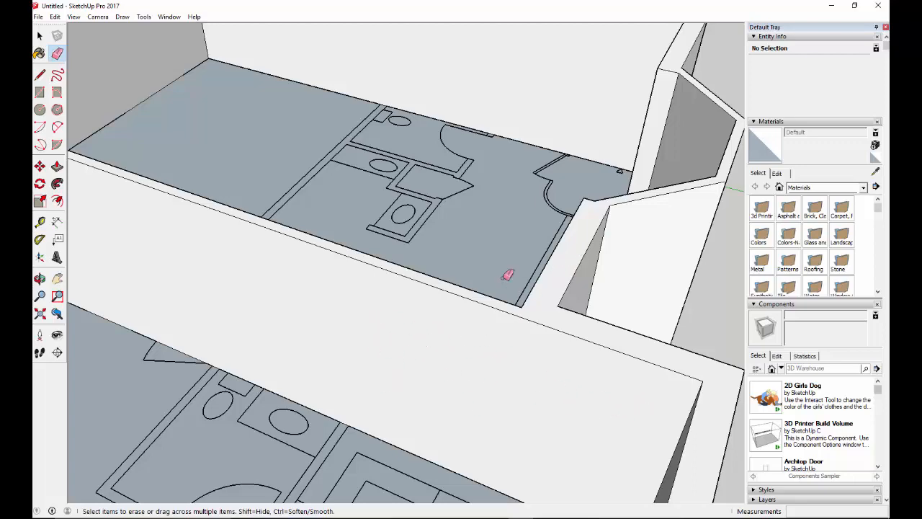
Step: Draw two vertical lines on the partition face, from both sides of the perpendicular closet wall outline up to the top edge
middle_drag(508, 274, 91, 421)
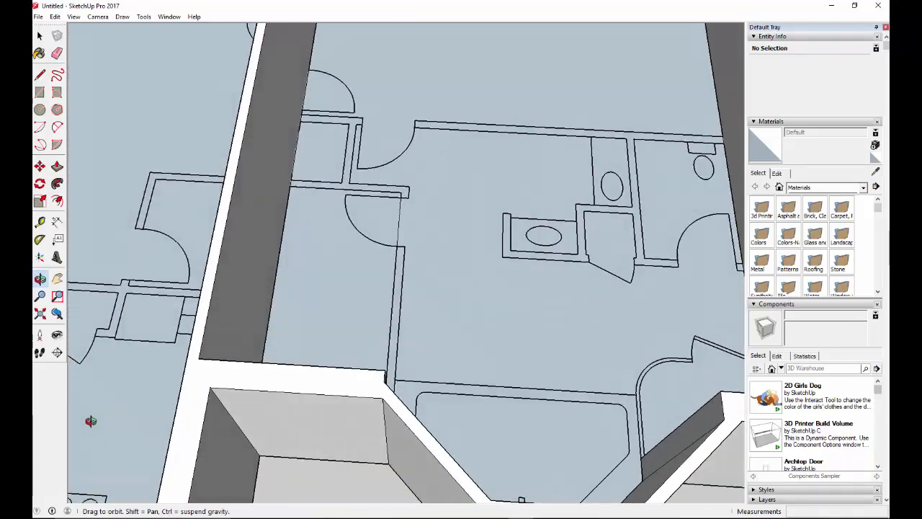
mouse_move(545, 274)
middle_down()
mouse_move(330, 367)
mouse_move(144, 243)
mouse_move(331, 225)
mouse_move(603, 295)
mouse_move(492, 303)
mouse_move(431, 336)
mouse_move(464, 343)
middle_up()
scroll(467, 341, down, 5)
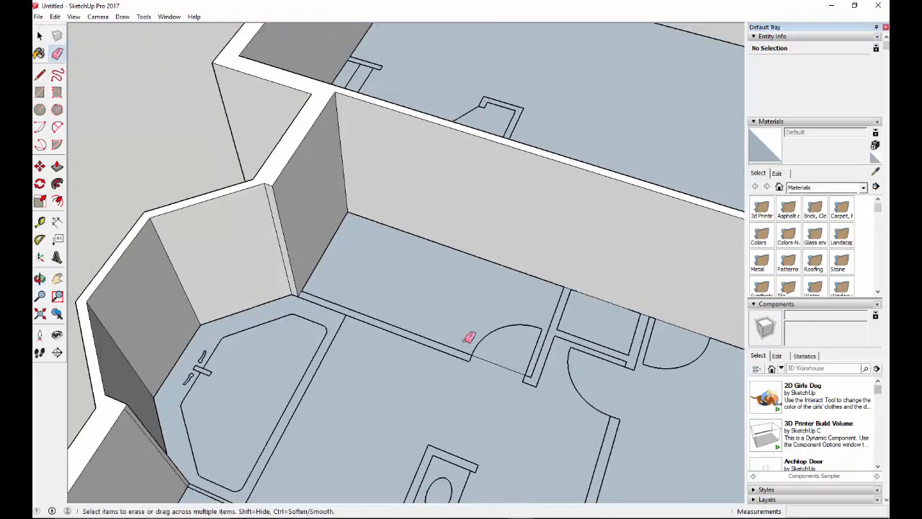
scroll(538, 309, up, 2)
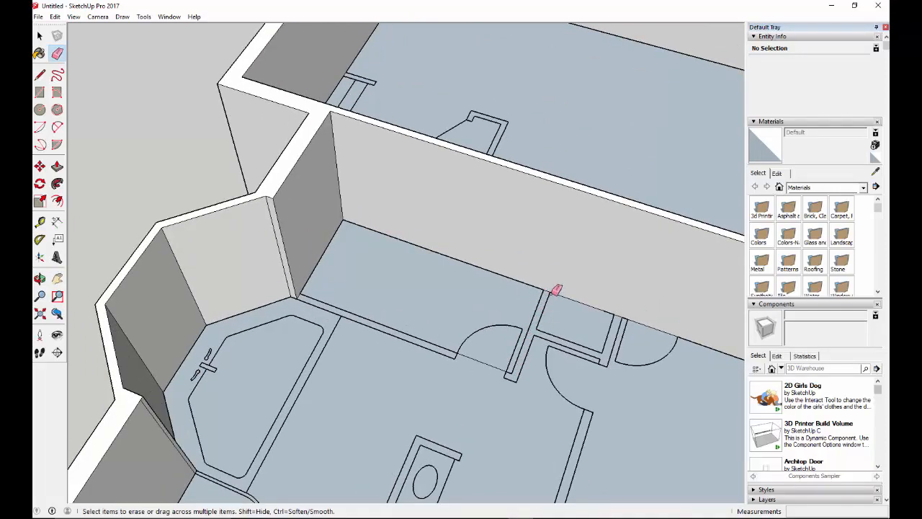
middle_drag(557, 283, 553, 238)
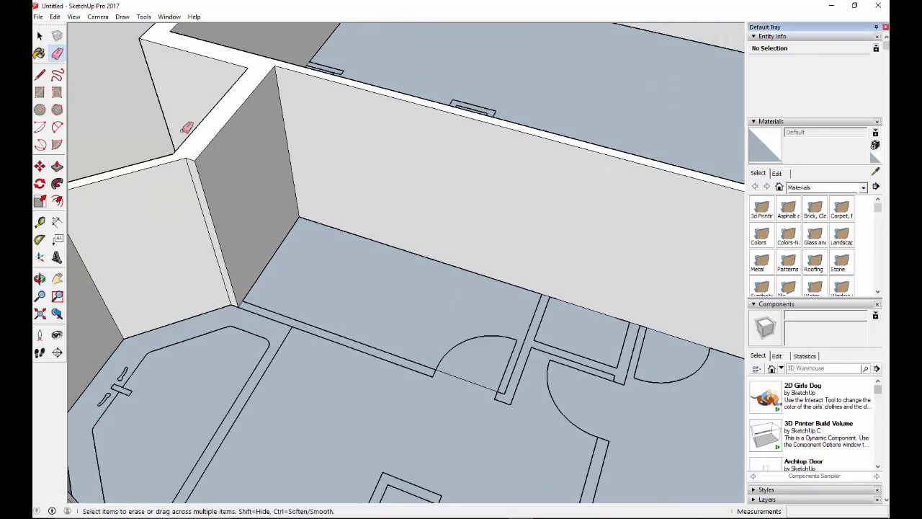
click(41, 77)
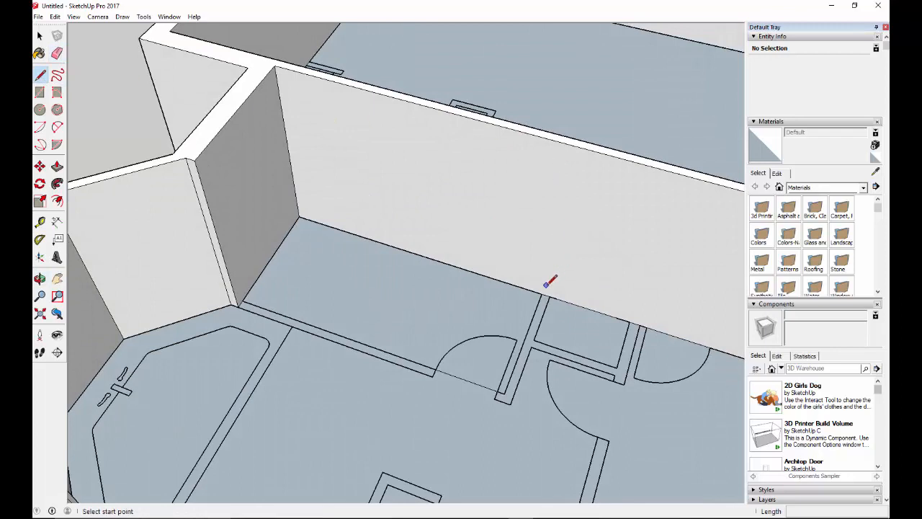
scroll(543, 292, up, 2)
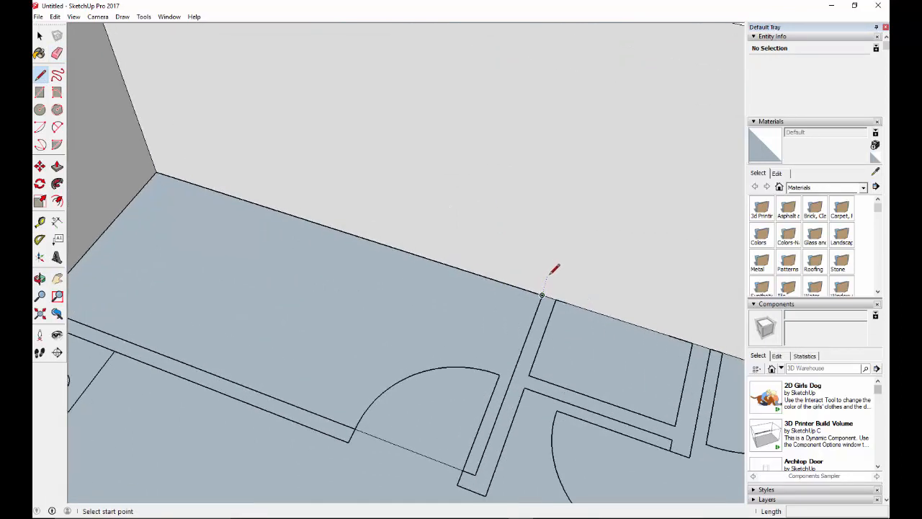
click(542, 293)
scroll(548, 267, down, 2)
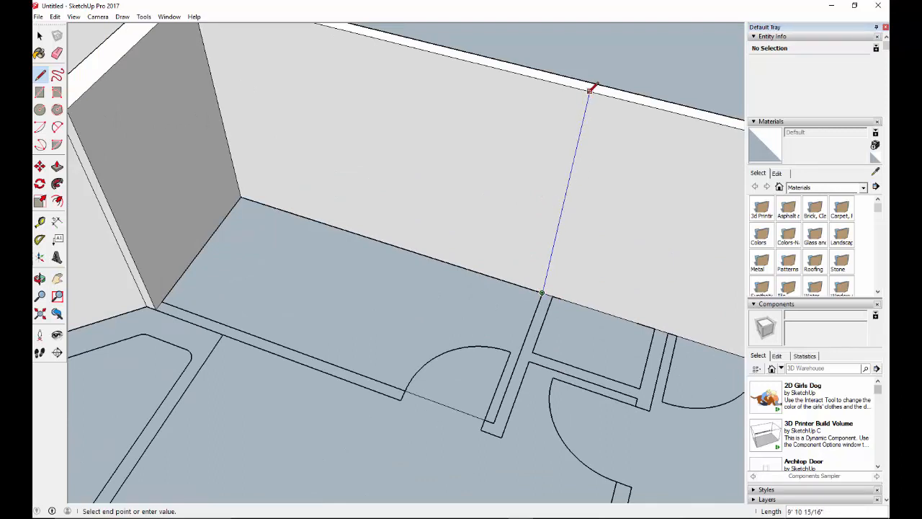
click(556, 294)
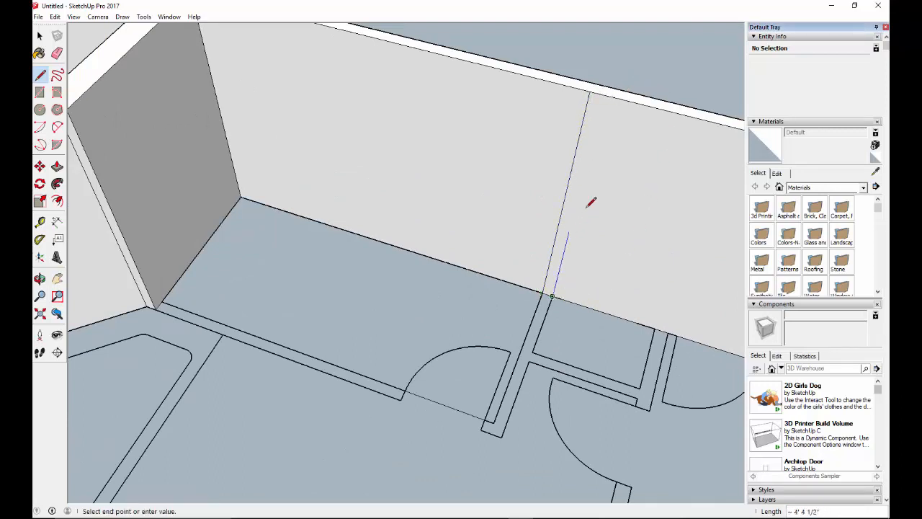
click(604, 94)
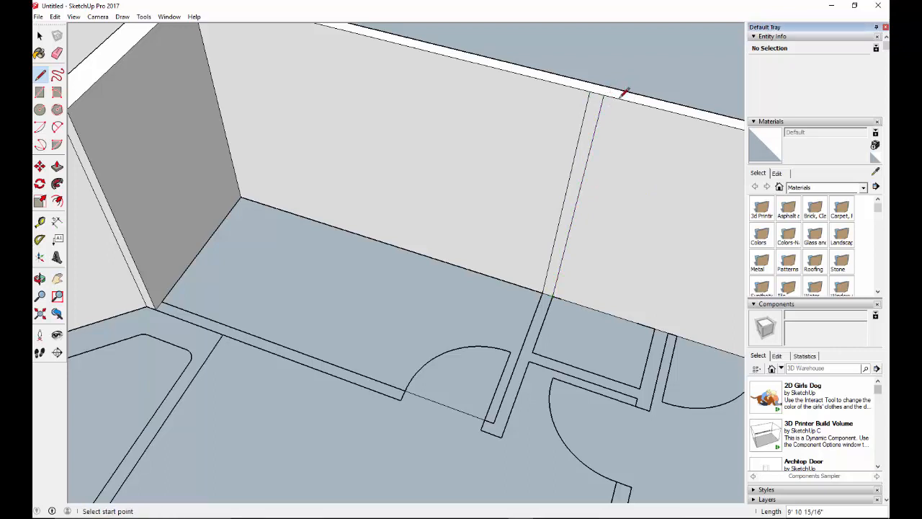
Step: Push/Pull the strip between the two vertical lines out about 4' 10 7/8" along the perpendicular wall outline
middle_drag(618, 233, 516, 193)
key(l)
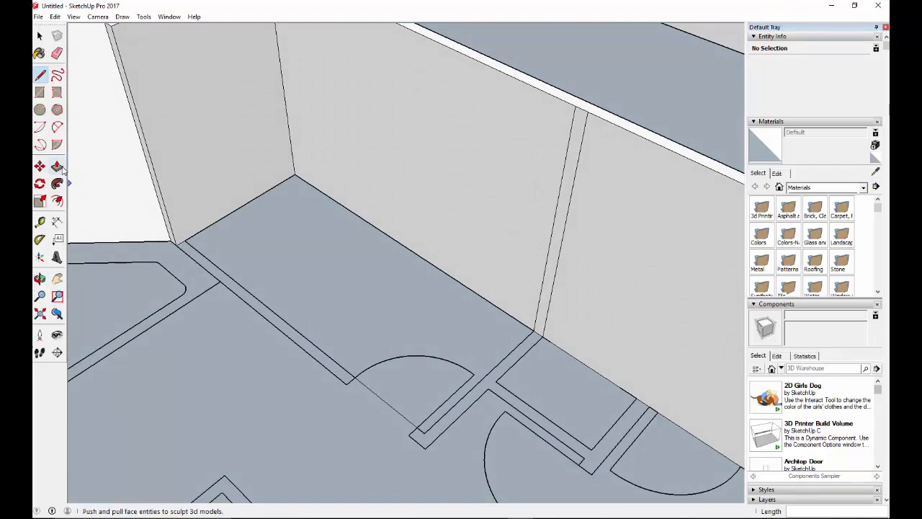
click(57, 166)
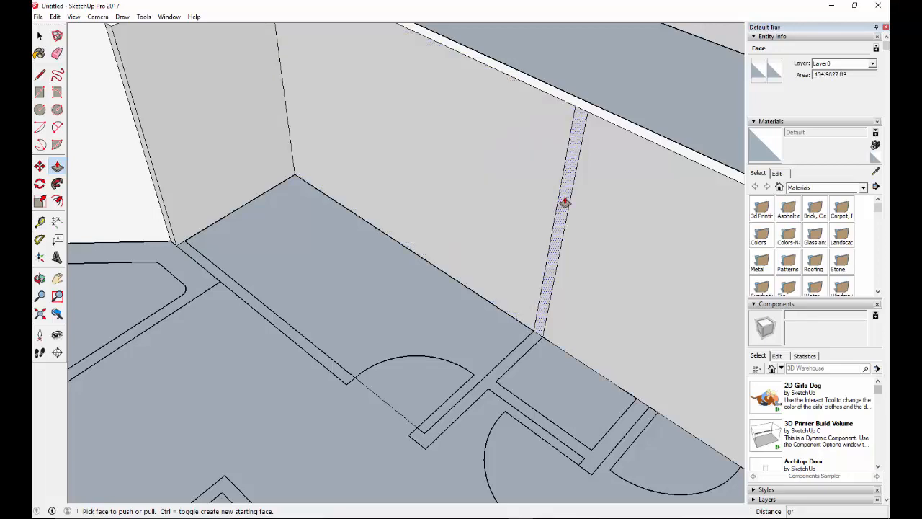
click(565, 203)
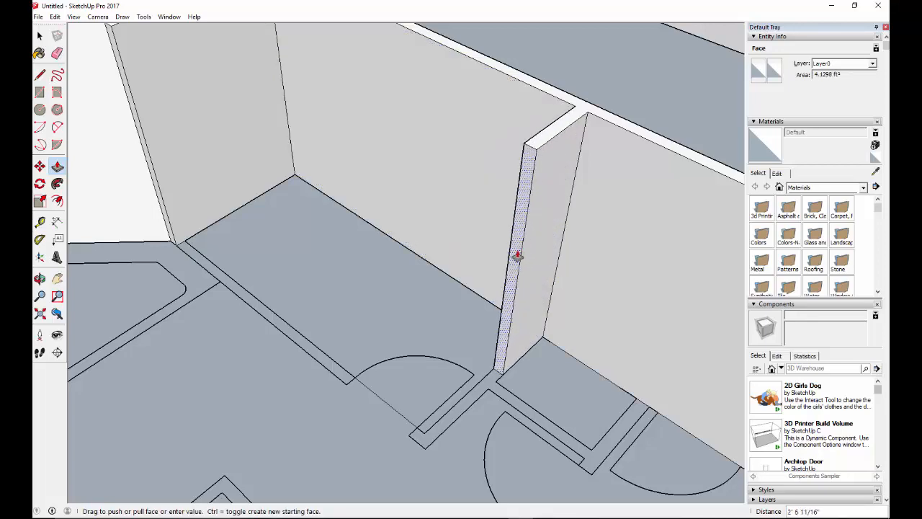
click(459, 364)
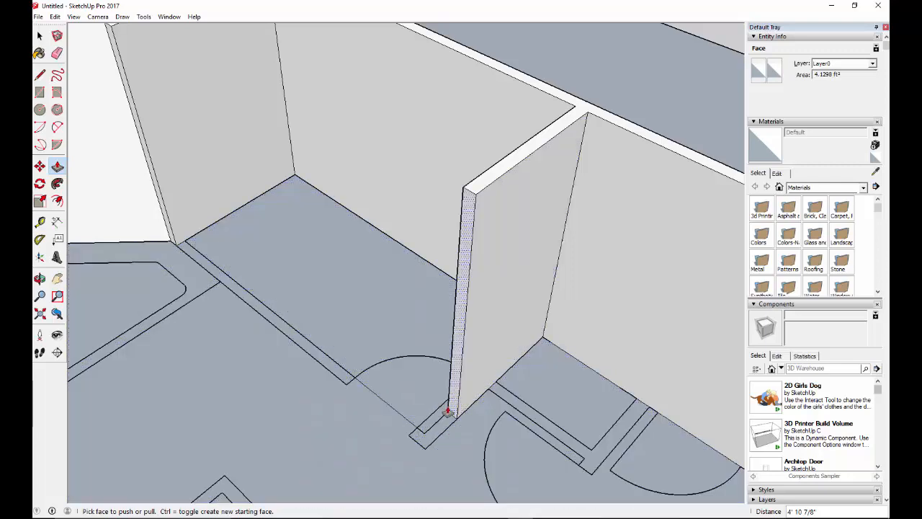
Step: Extend the perpendicular wall's end face another 1' 6 3/16" toward the end of its floor plan outline
scroll(437, 426, up, 5)
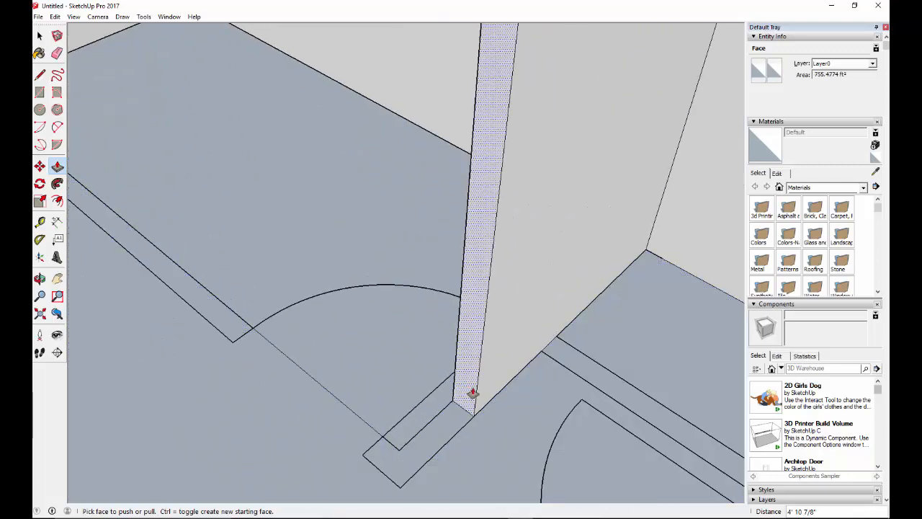
drag(468, 388, 397, 483)
scroll(396, 483, up, 5)
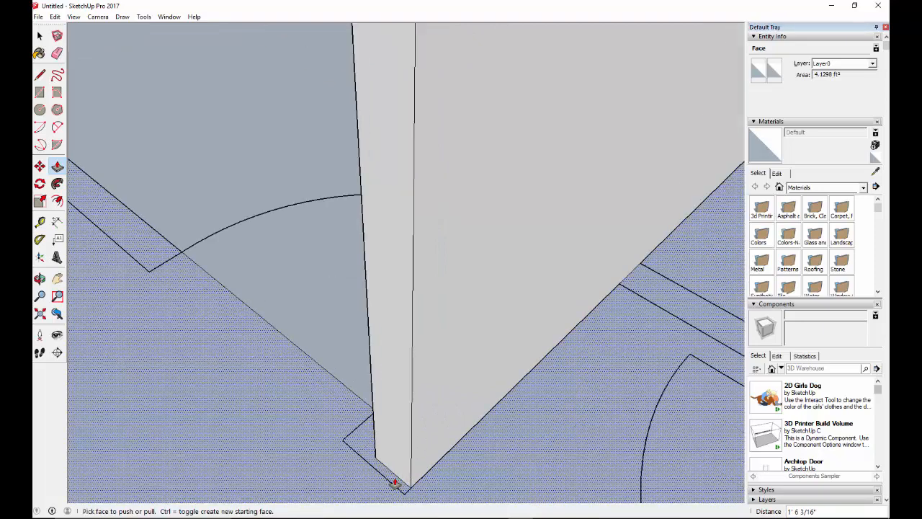
scroll(398, 482, down, 5)
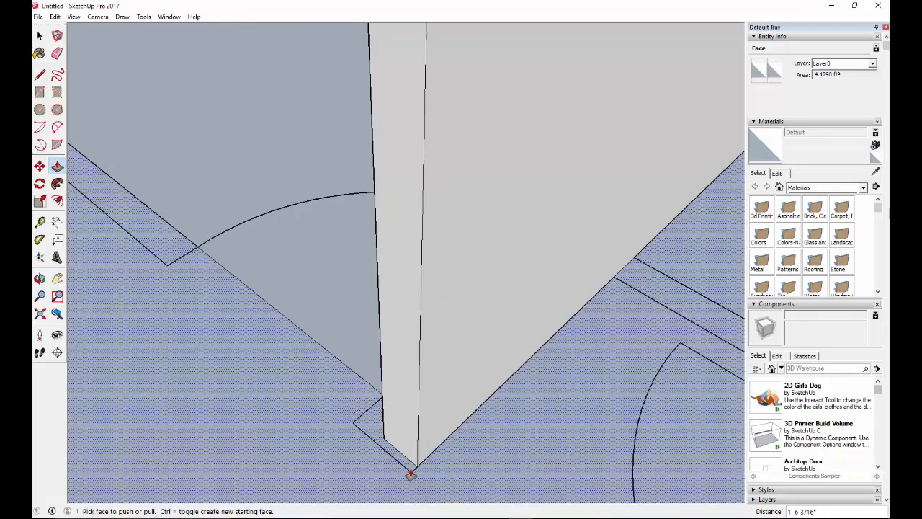
Step: Extend the perpendicular closet wall's end face another 15/16" to the corner of its floor plan outline
scroll(412, 476, up, 5)
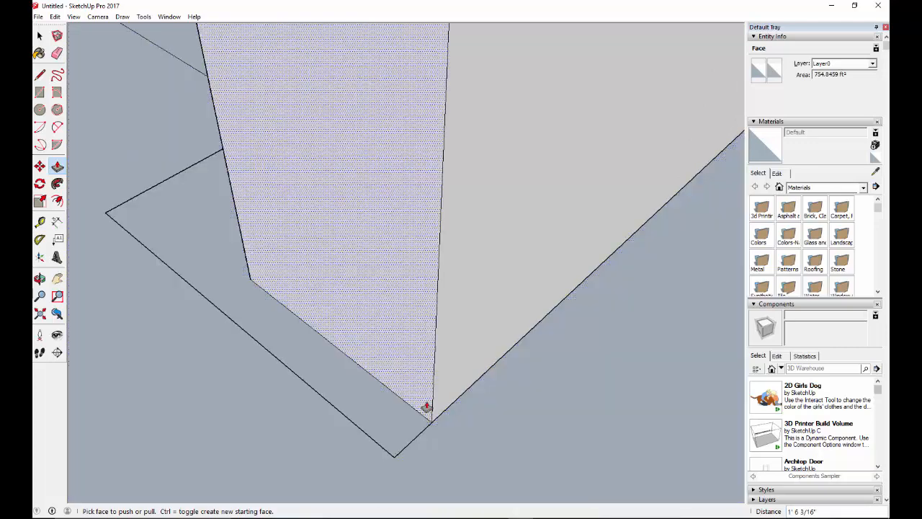
click(423, 385)
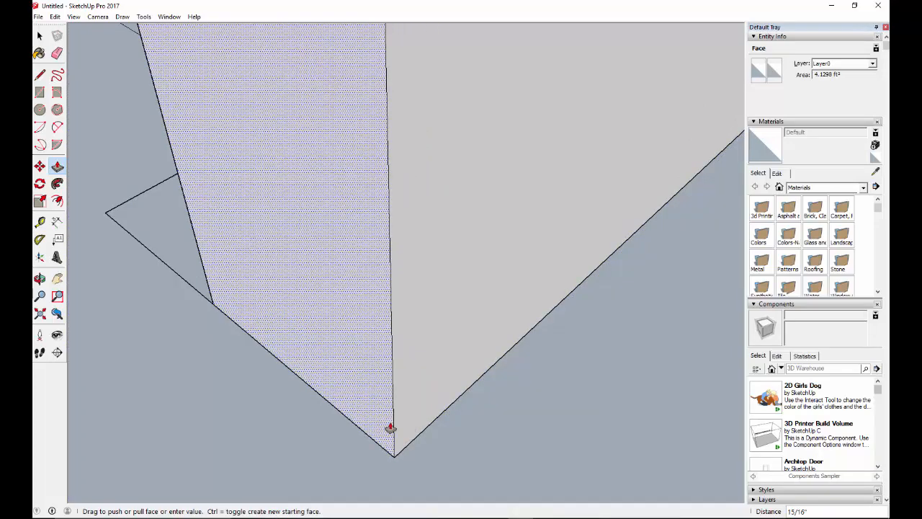
click(389, 428)
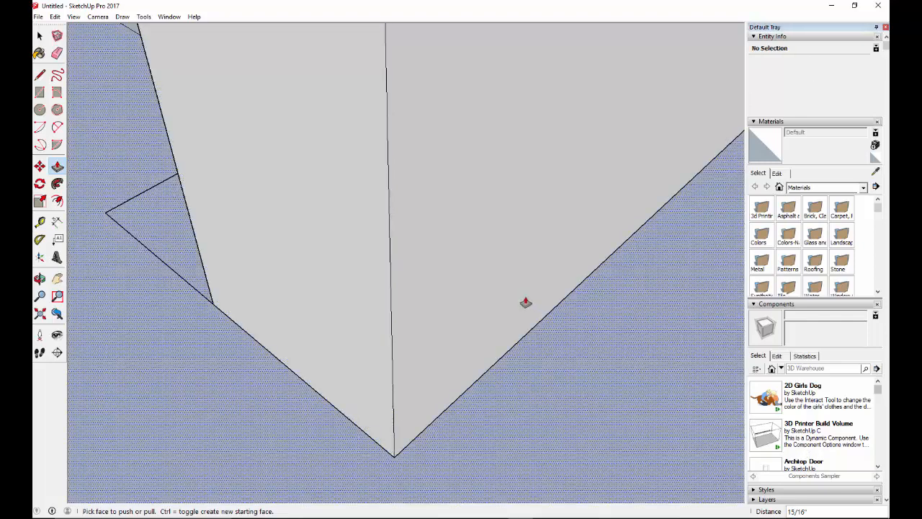
Step: Draw a vertical line on the wall face beside the bay, from the inner side of the partition outline up to the top edge
scroll(404, 324, down, 8)
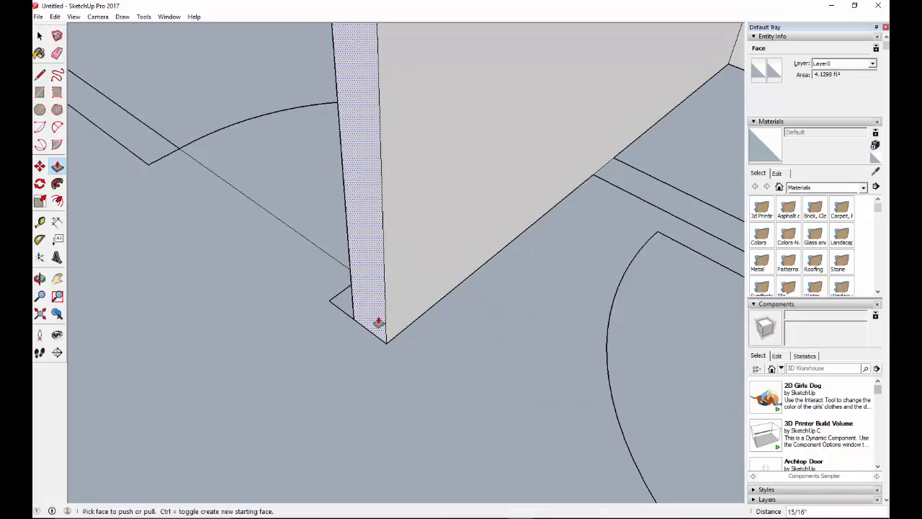
scroll(378, 322, down, 10)
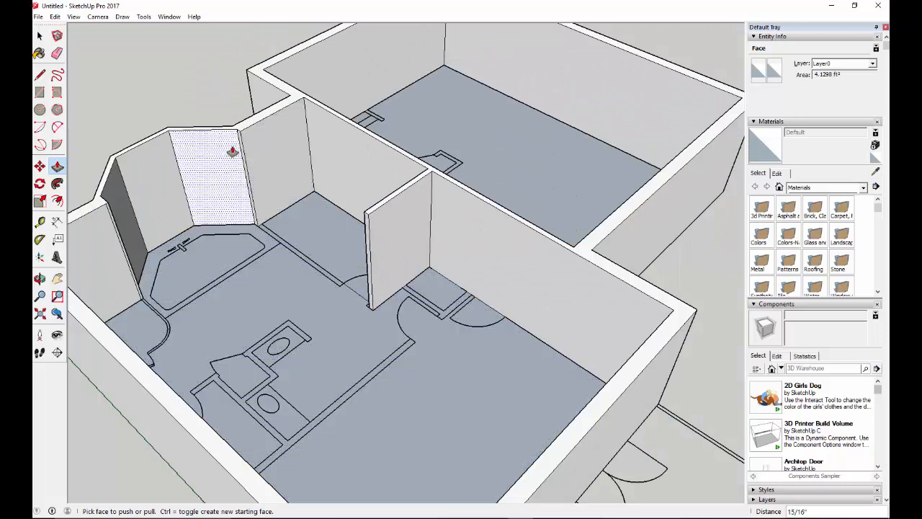
scroll(232, 151, up, 10)
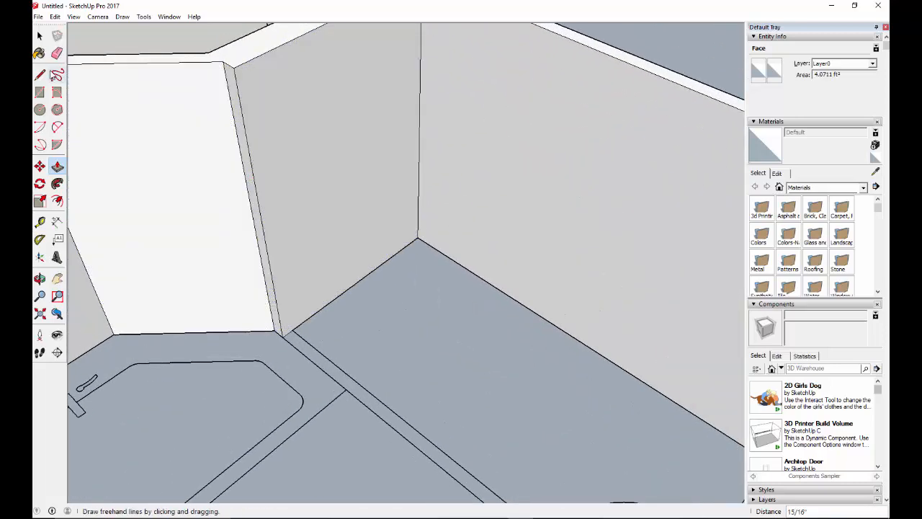
click(39, 75)
click(292, 330)
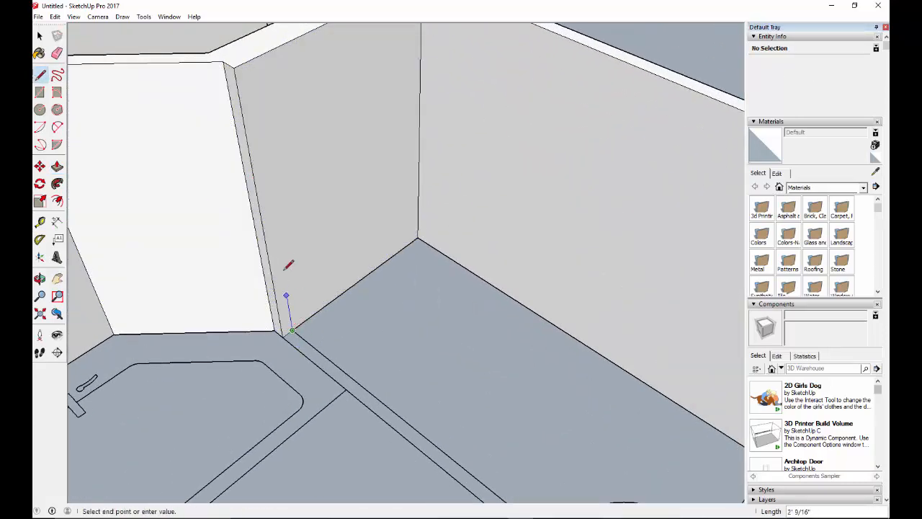
scroll(287, 263, down, 2)
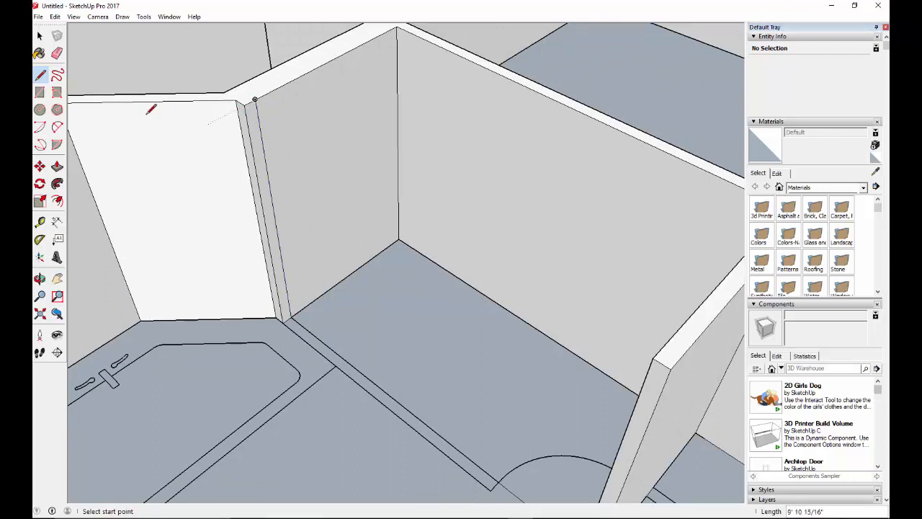
Step: Push/Pull the narrow strip beside the bay about 13' 7 3/8" to meet the closet wall's end, and erase the vertical seam edge
click(57, 166)
click(265, 173)
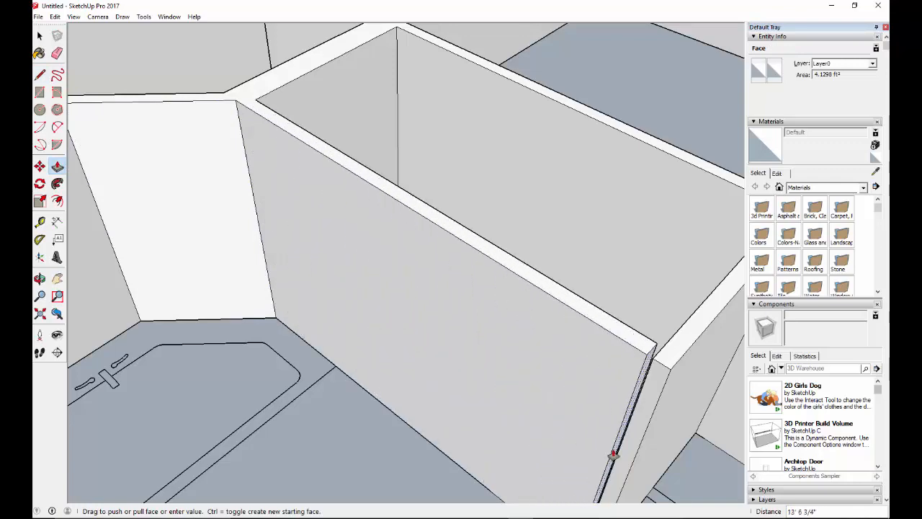
click(720, 502)
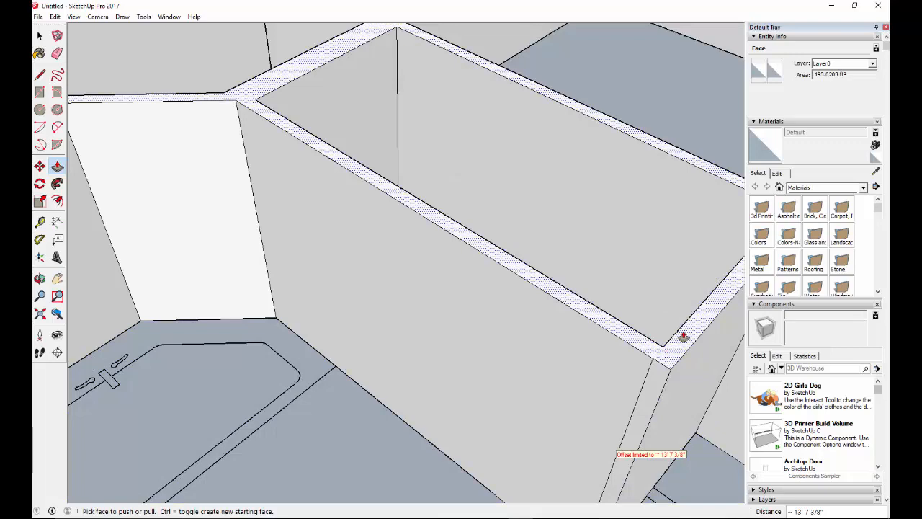
click(57, 53)
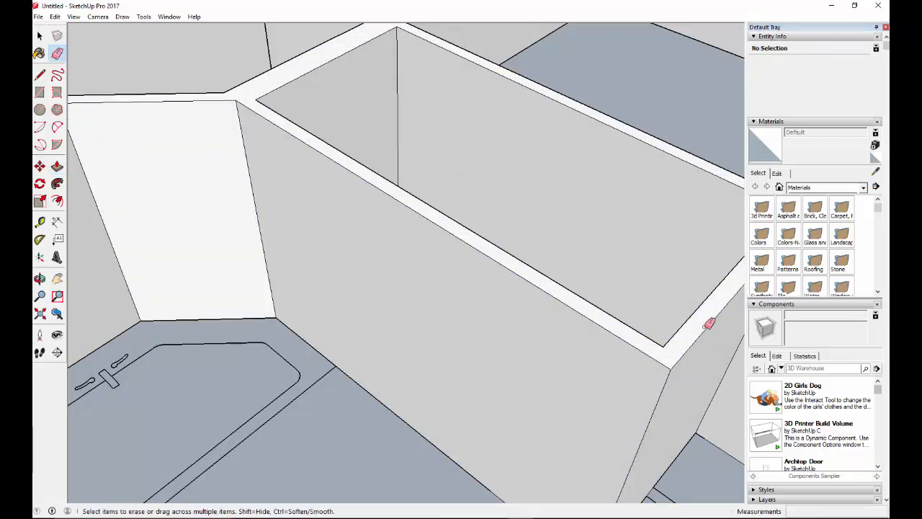
Step: Draw two vertical lines on the long partition face, from both sides of the next parallel wall outline up to the top edge
scroll(335, 204, down, 6)
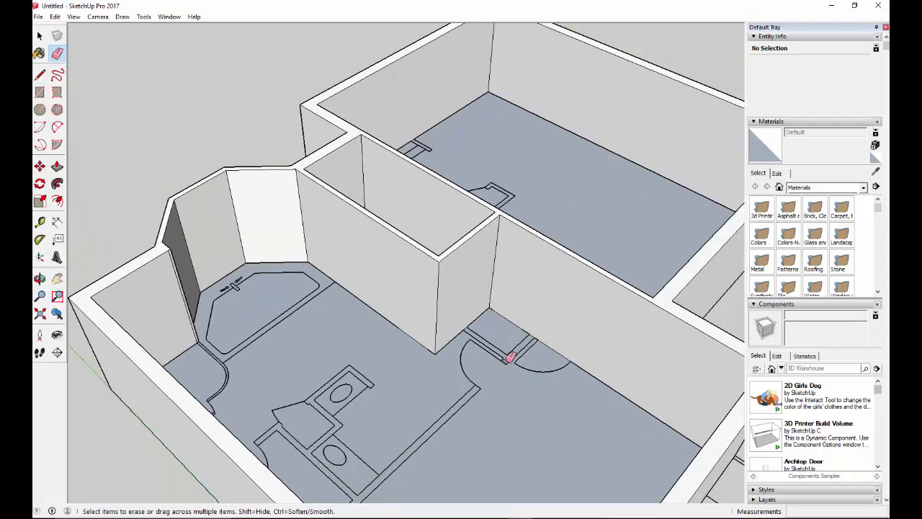
scroll(507, 354, down, 2)
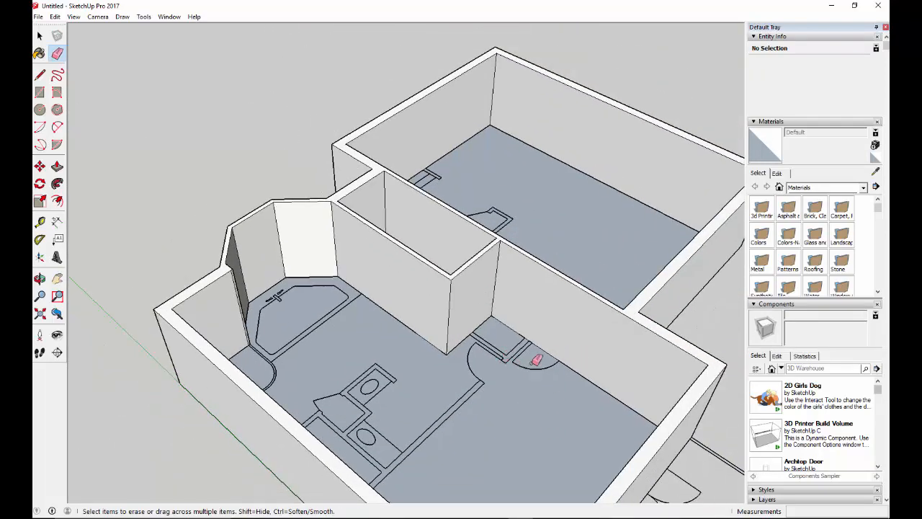
mouse_move(439, 428)
middle_down()
mouse_move(405, 512)
mouse_move(432, 499)
mouse_move(365, 514)
middle_up()
scroll(359, 431, down, 1)
scroll(361, 428, down, 2)
middle_drag(350, 418, 411, 332)
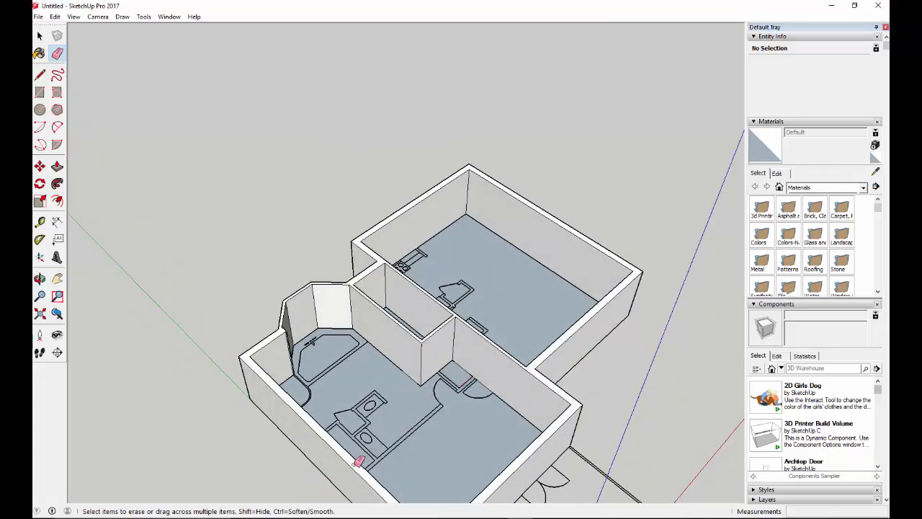
scroll(479, 371, up, 6)
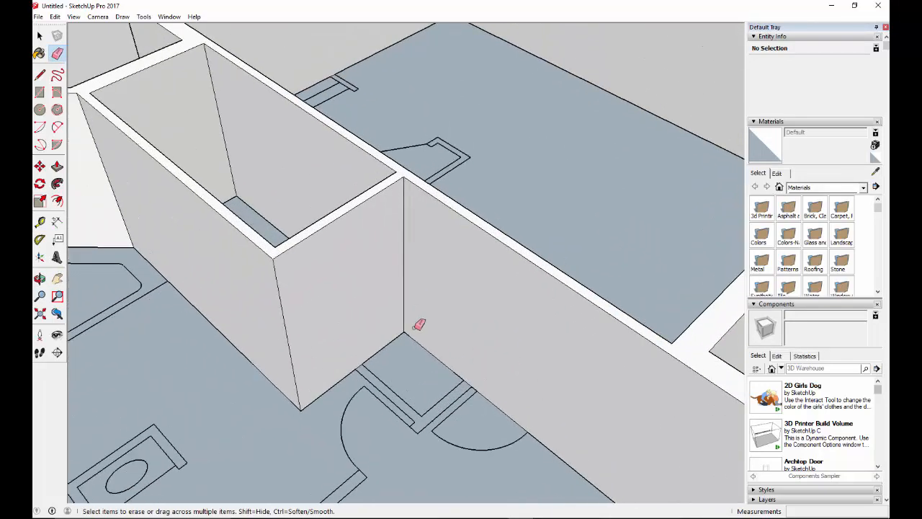
click(40, 75)
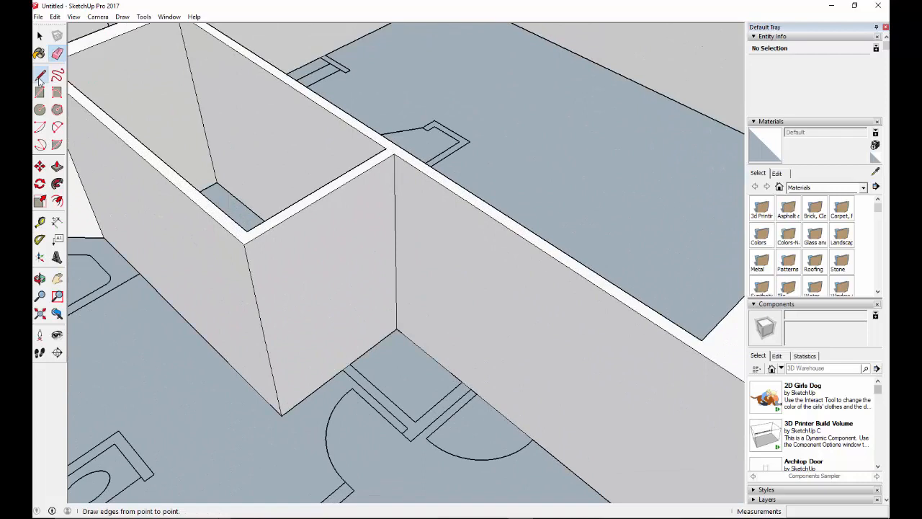
click(462, 382)
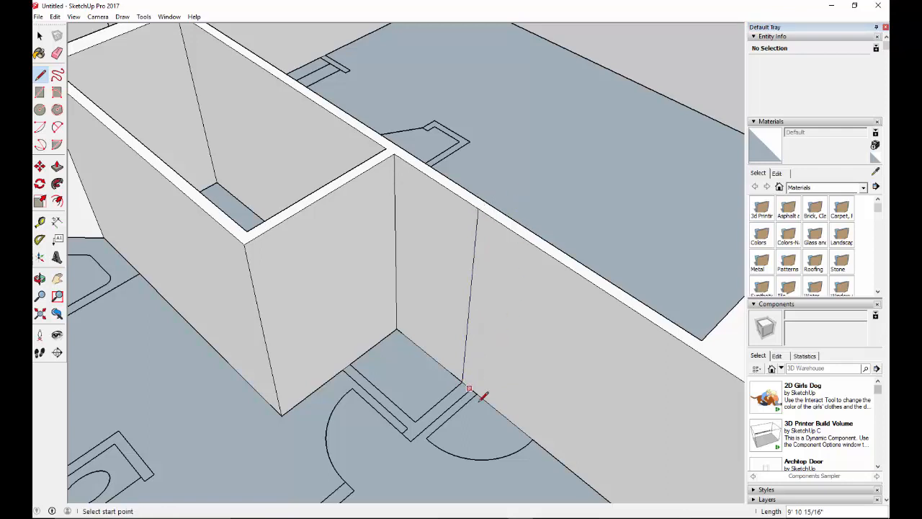
click(471, 389)
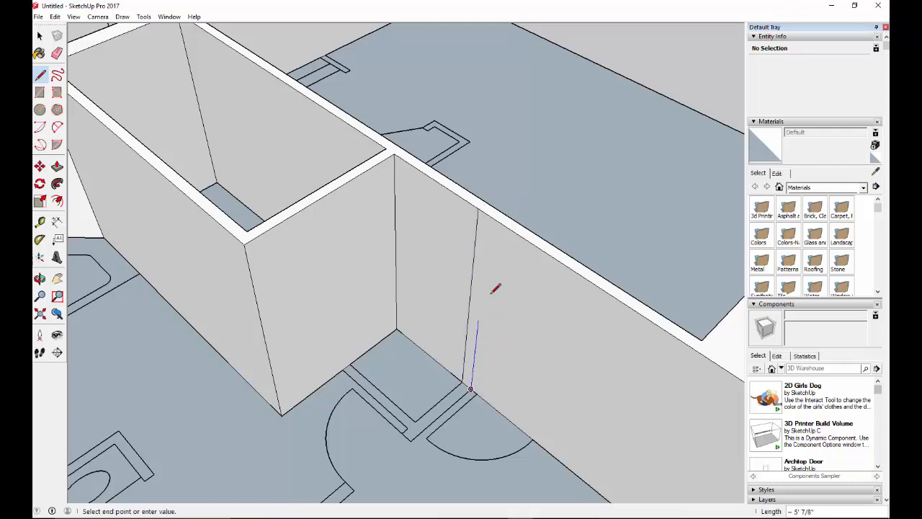
click(490, 215)
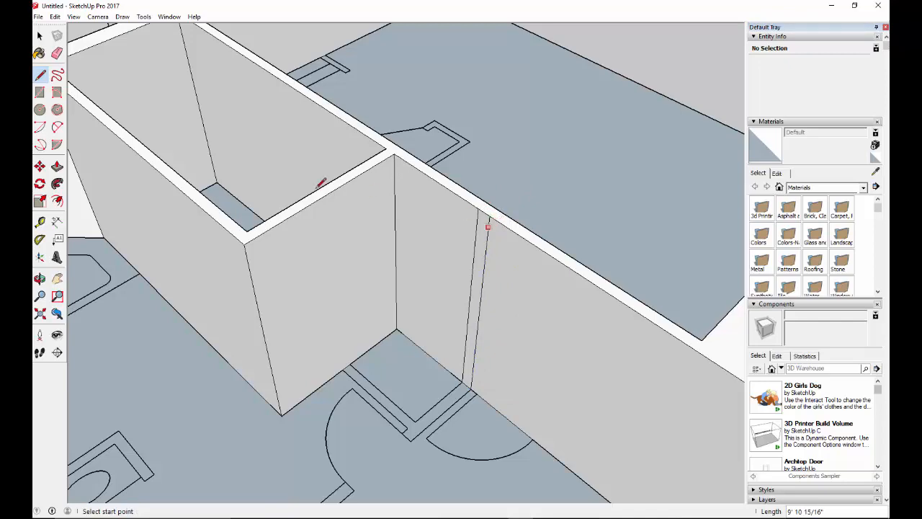
Step: Push/Pull the strip between the two new lines out about 8' 3 3/16", parallel to the enclosed closet's end wall
click(57, 166)
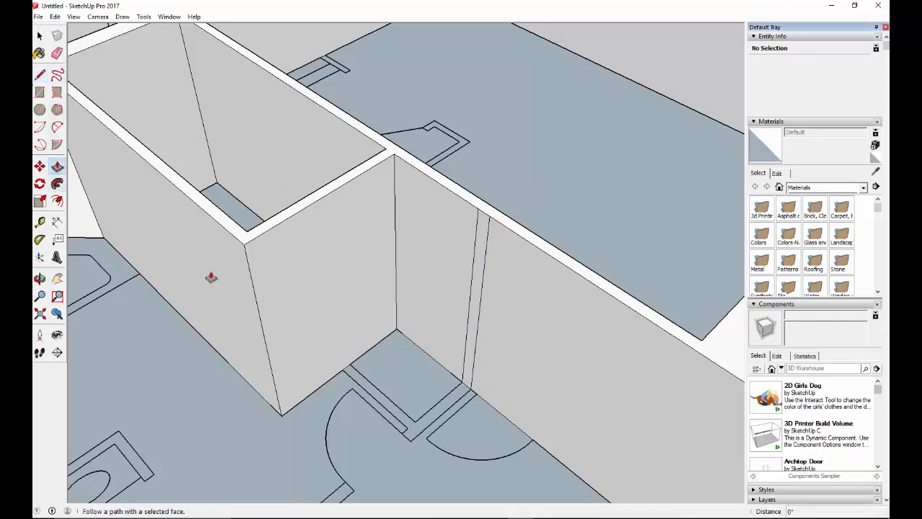
click(473, 314)
click(283, 418)
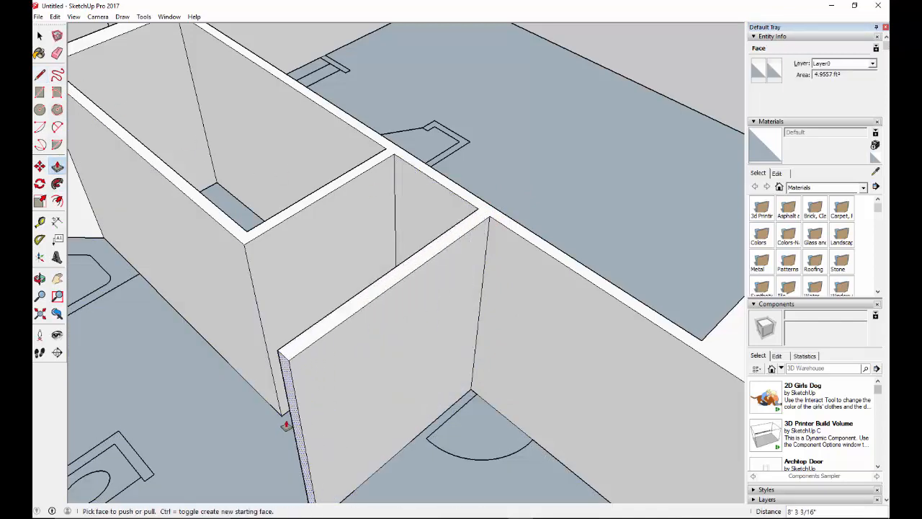
Step: Extend the new parallel wall's end face another 15' 8 13/16" until it meets the opposite exterior wall
scroll(279, 379, down, 1)
scroll(280, 364, down, 6)
scroll(289, 385, up, 1)
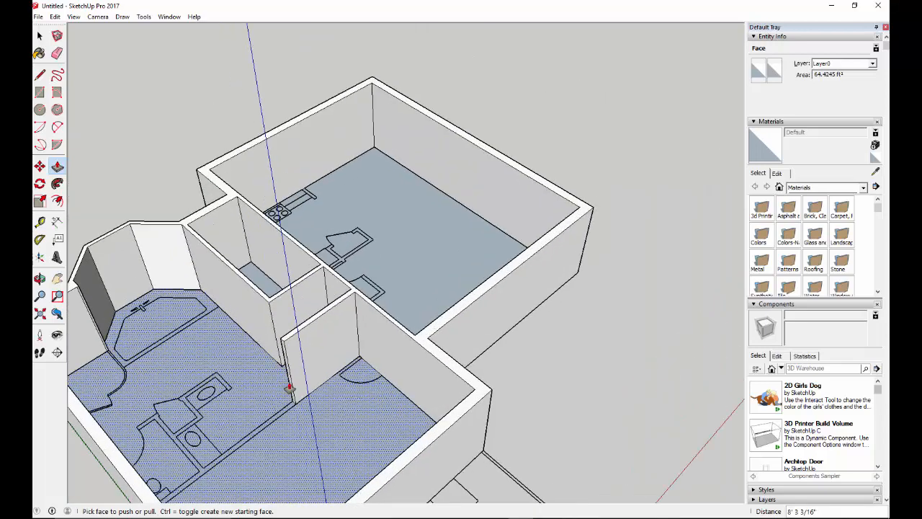
click(291, 383)
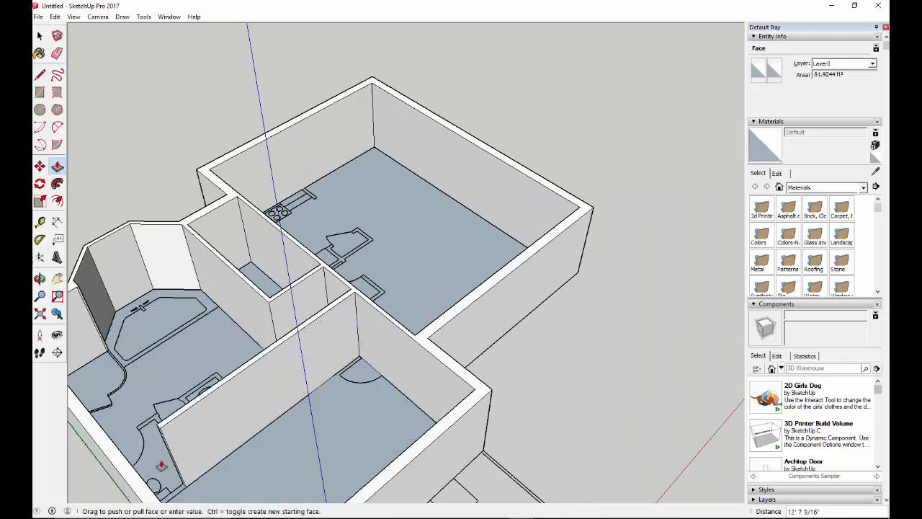
click(72, 493)
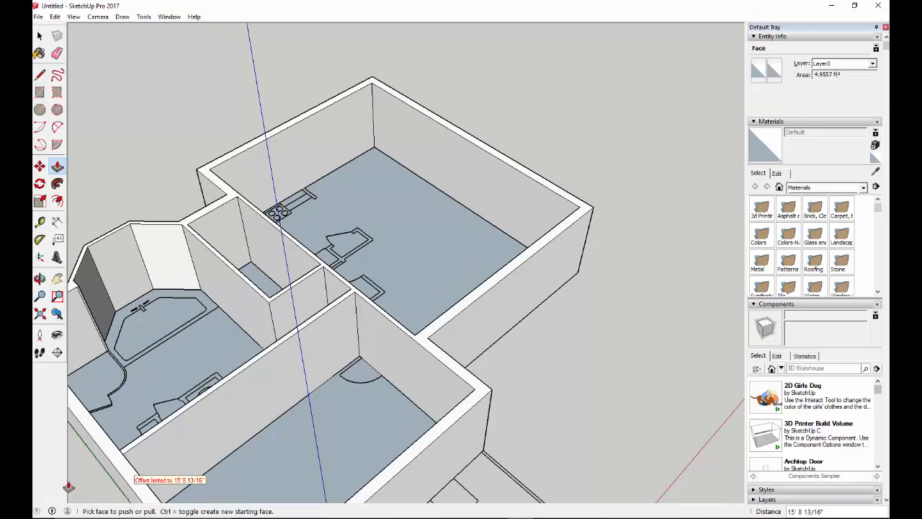
Step: Erase the top seam edge where the long parallel wall joins the exterior wall
scroll(123, 452, up, 5)
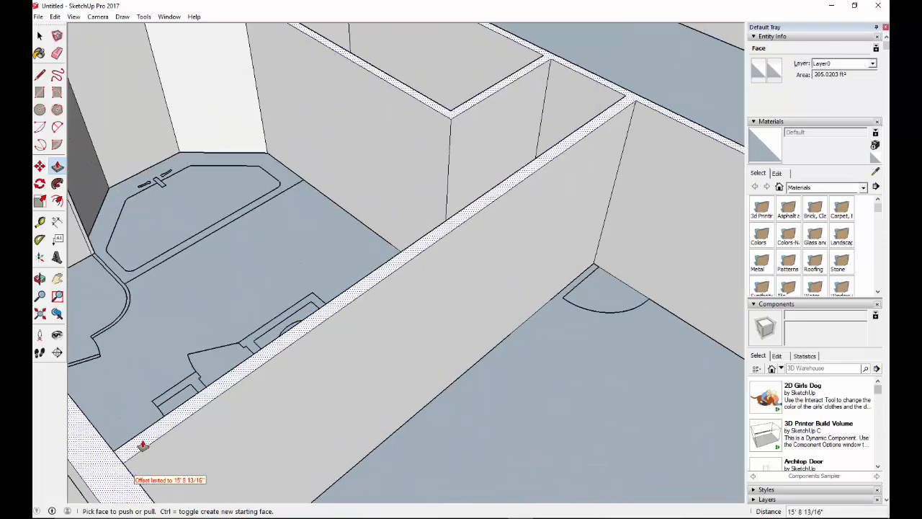
mouse_move(143, 446)
middle_down()
mouse_move(294, 404)
mouse_move(161, 467)
mouse_move(197, 430)
middle_up()
scroll(181, 426, down, 5)
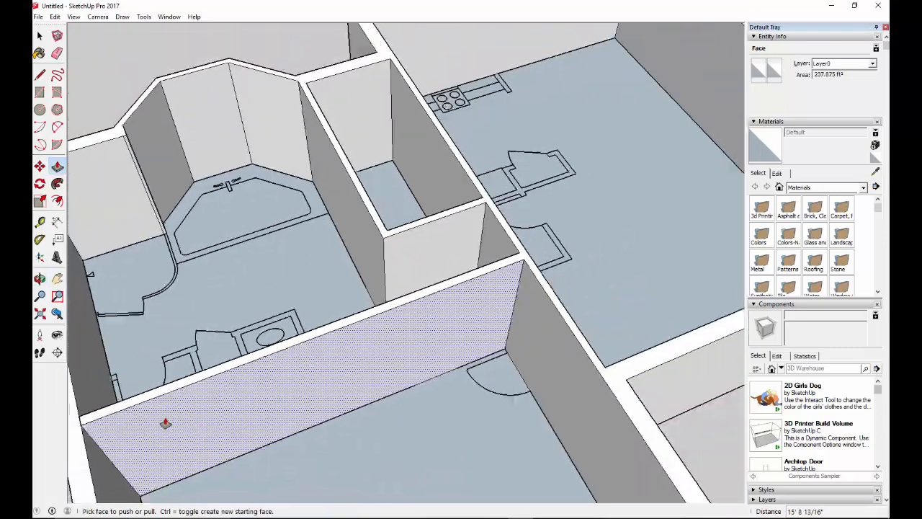
scroll(96, 415, up, 5)
scroll(91, 415, up, 4)
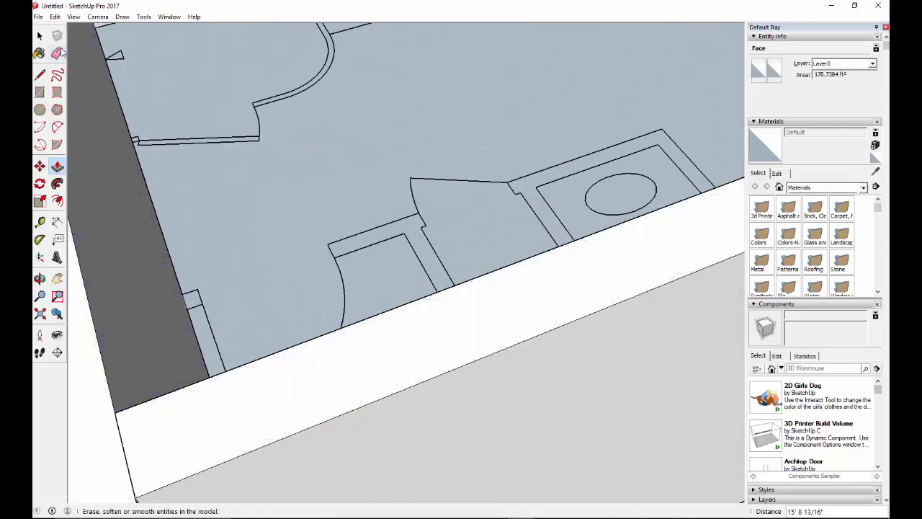
click(57, 54)
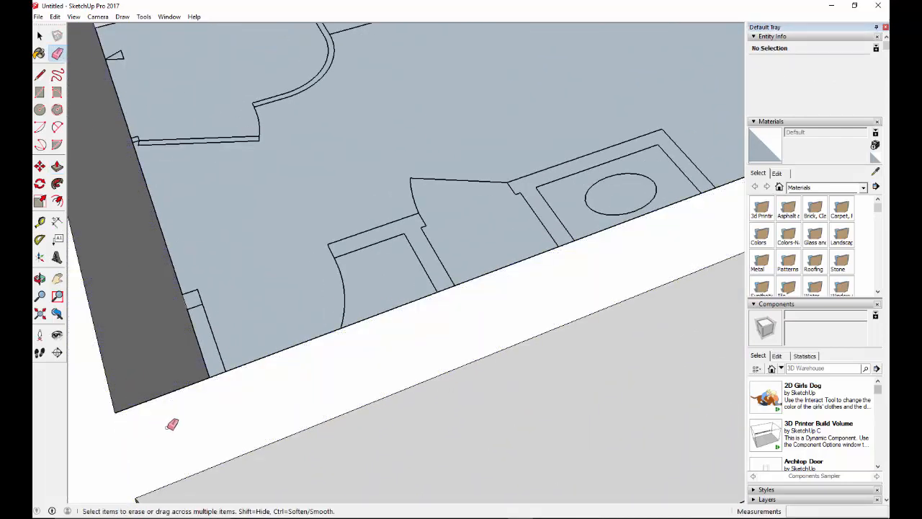
Step: Draw two vertical lines, each about 9' 10 15/16" long, on the closet's end wall from both sides of the short wall outline to the top edge
scroll(172, 425, down, 5)
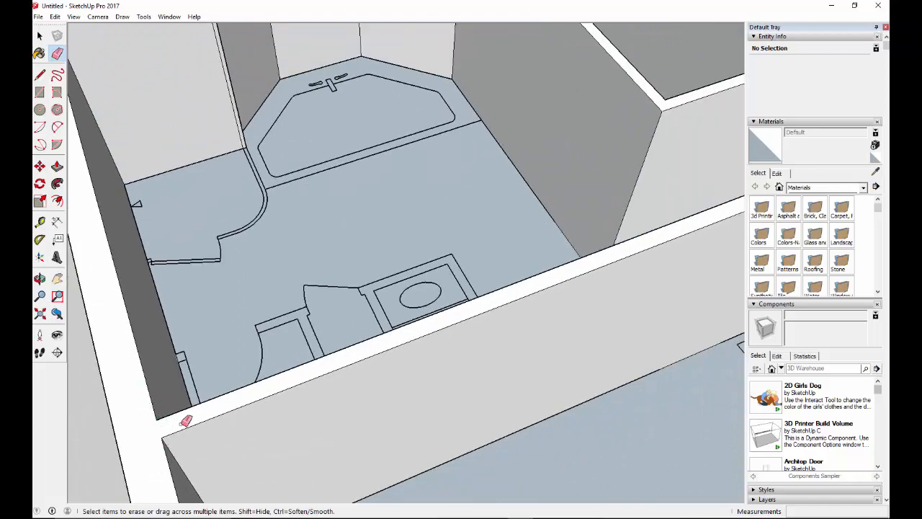
scroll(144, 402, down, 3)
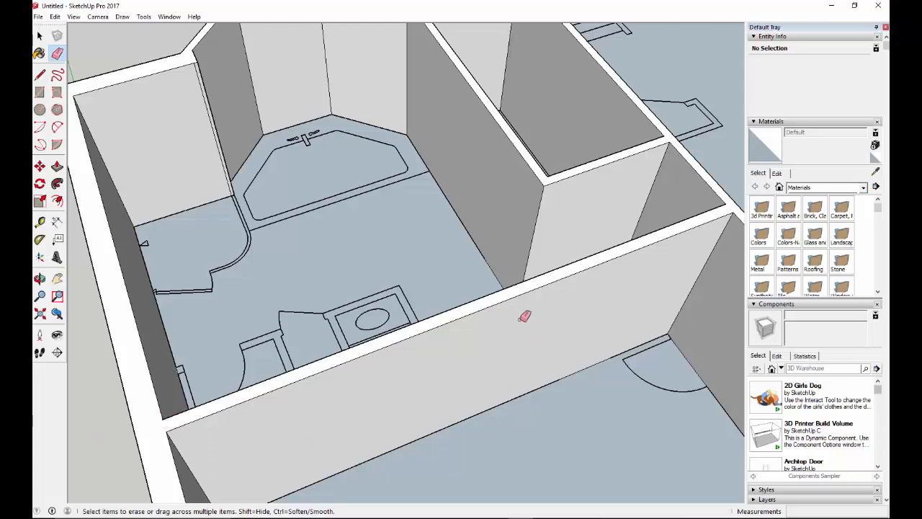
middle_drag(339, 302, 140, 406)
middle_drag(575, 305, 582, 264)
key(e)
middle_drag(566, 303, 575, 298)
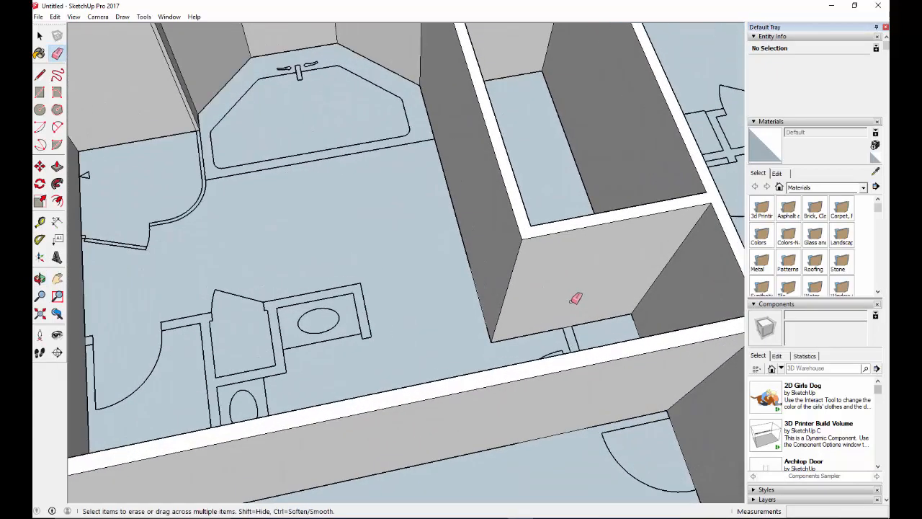
click(40, 74)
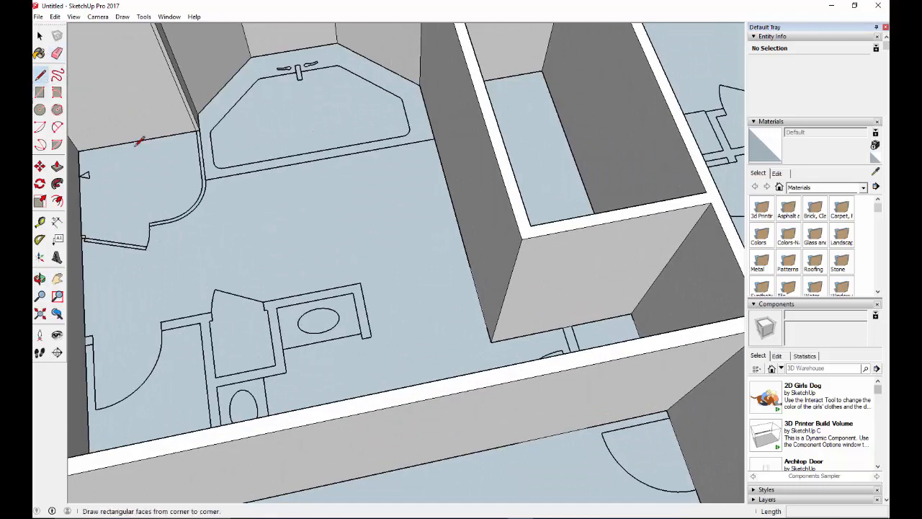
click(570, 324)
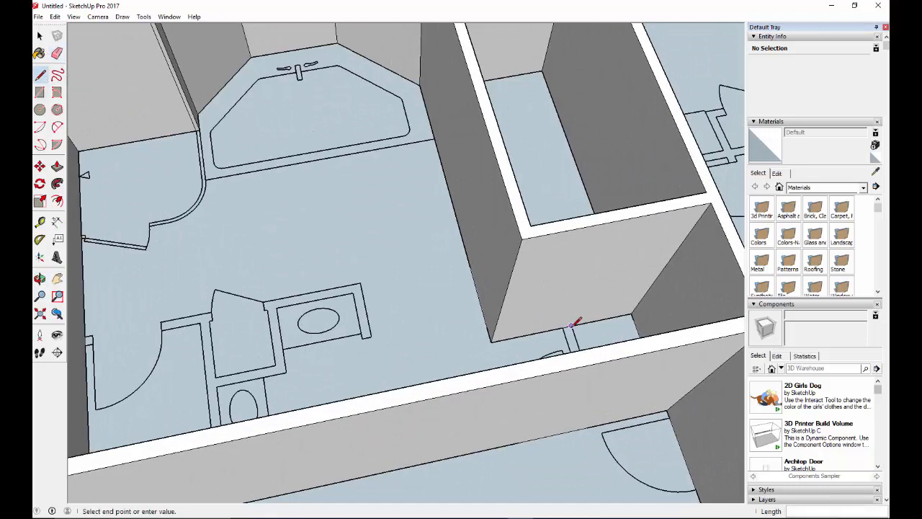
click(632, 218)
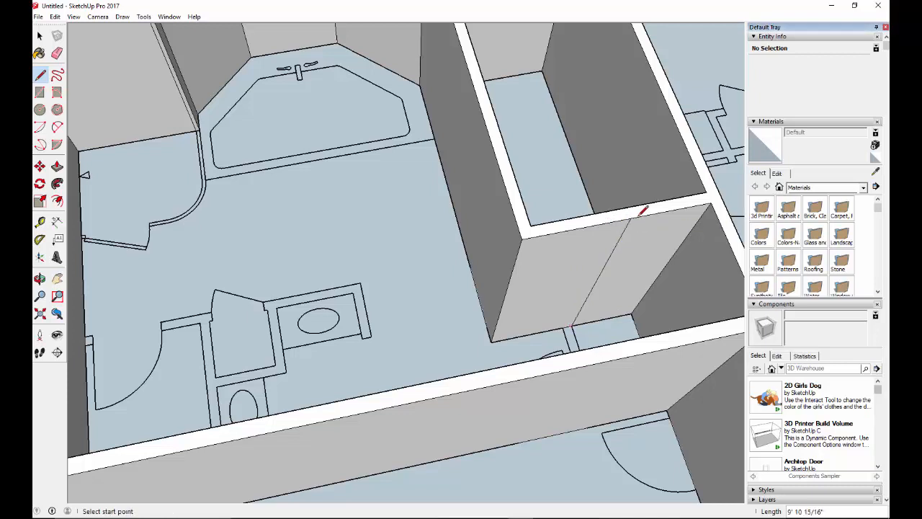
click(563, 328)
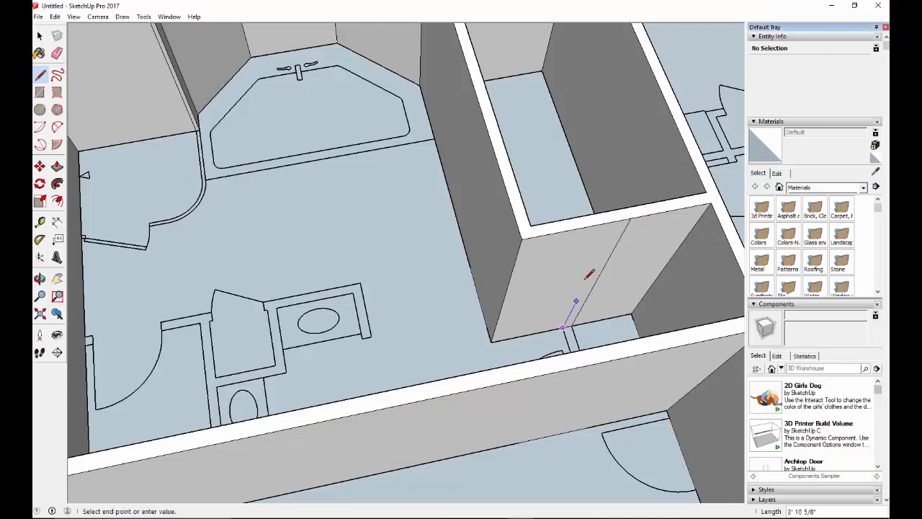
click(620, 220)
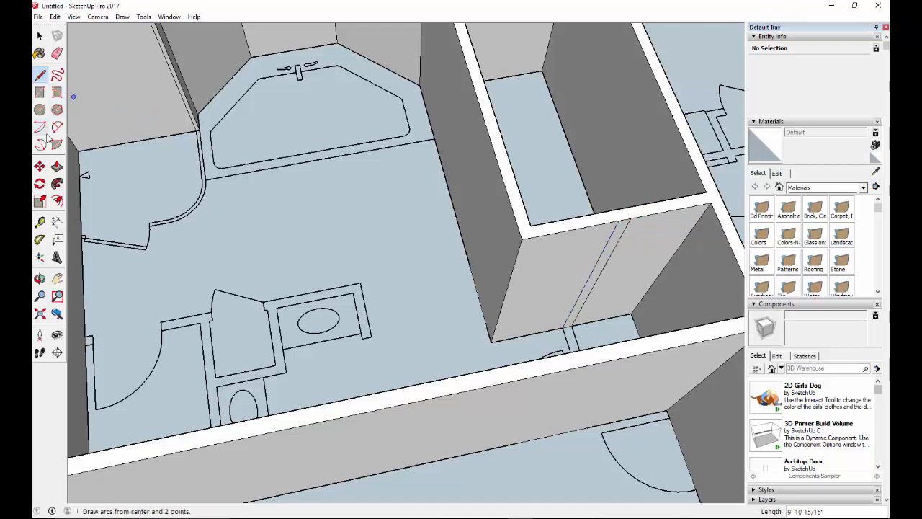
Step: Push/Pull the strip between the two new lines out 4' until it meets the long parallel partition
click(56, 166)
drag(600, 265, 626, 401)
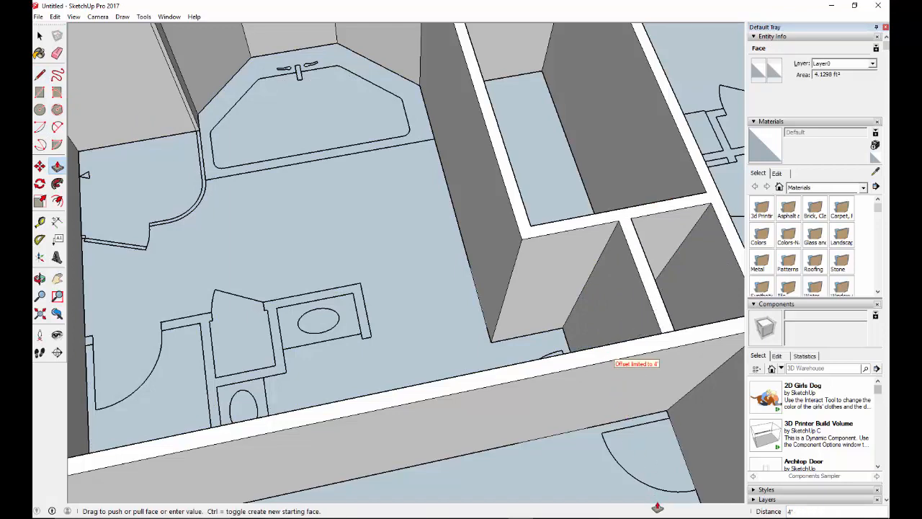
drag(657, 507, 671, 365)
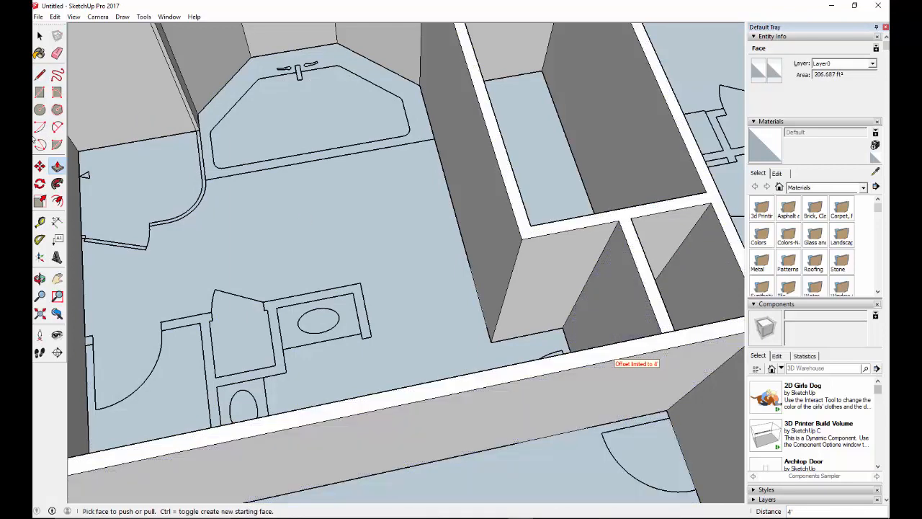
click(57, 53)
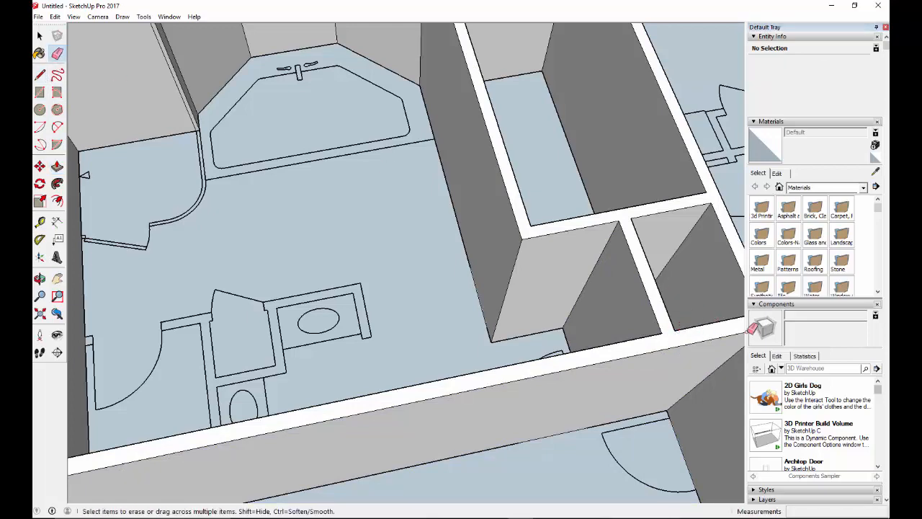
Step: Draw two vertical lines about 9' 10 15/16" long on the bathroom's exterior wall, from the wall outline beside the toilet room door to the top edge
mouse_move(338, 307)
middle_down()
mouse_move(339, 397)
mouse_move(330, 420)
mouse_move(206, 385)
mouse_move(190, 356)
mouse_move(269, 411)
mouse_move(327, 420)
mouse_move(295, 427)
mouse_move(310, 382)
middle_up()
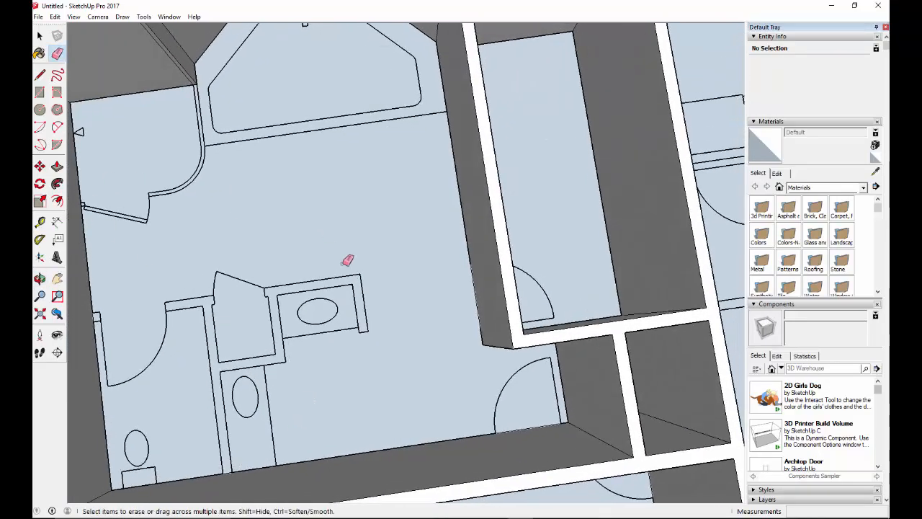
mouse_move(375, 318)
middle_down()
mouse_move(411, 377)
mouse_move(225, 346)
mouse_move(278, 342)
middle_up()
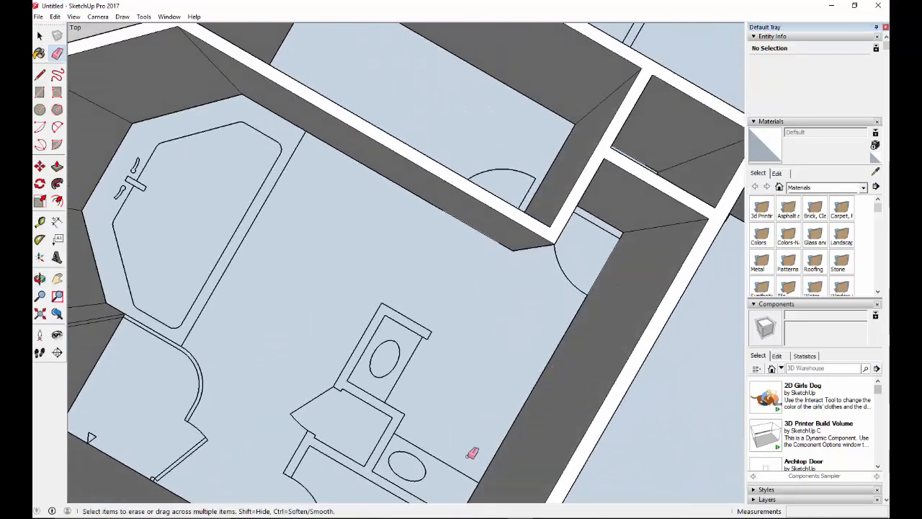
mouse_move(205, 383)
middle_down()
mouse_move(113, 255)
mouse_move(91, 267)
middle_up()
mouse_move(562, 268)
middle_down()
mouse_move(490, 309)
mouse_move(165, 325)
mouse_move(128, 318)
mouse_move(115, 303)
mouse_move(169, 261)
middle_up()
scroll(278, 130, down, 6)
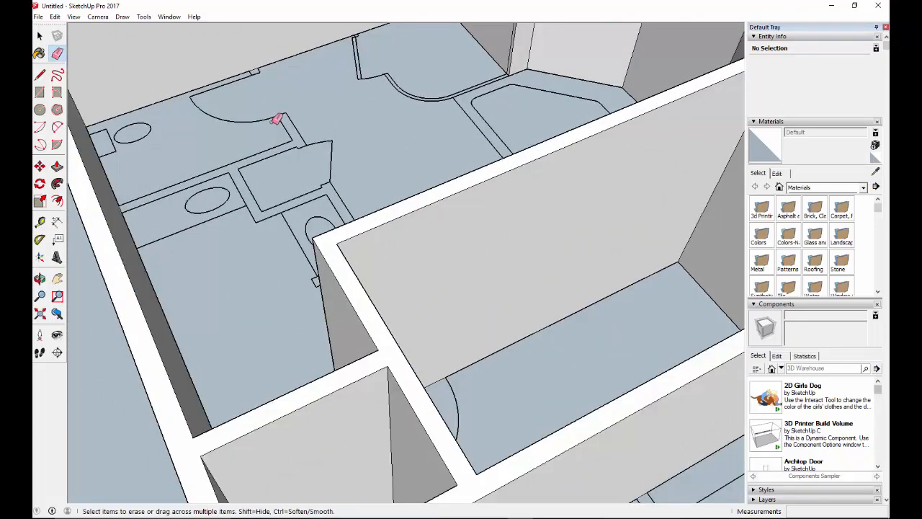
scroll(199, 122, down, 1)
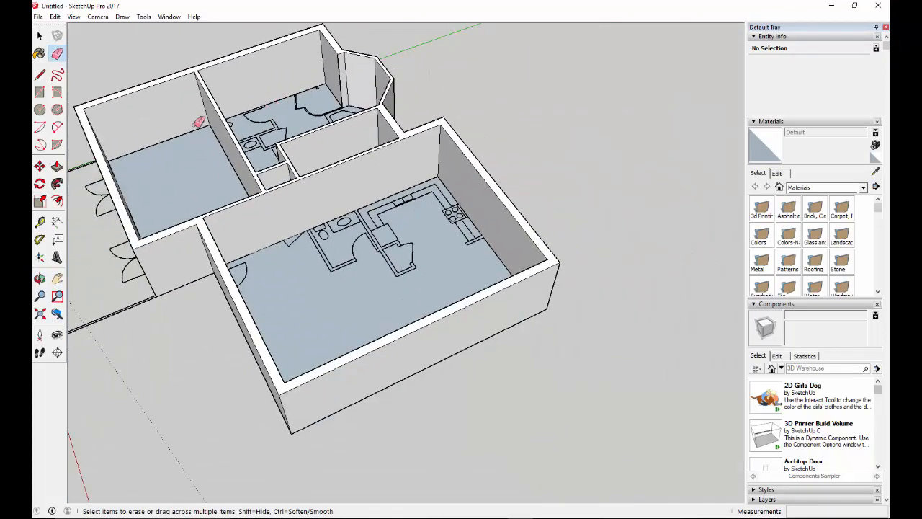
click(57, 297)
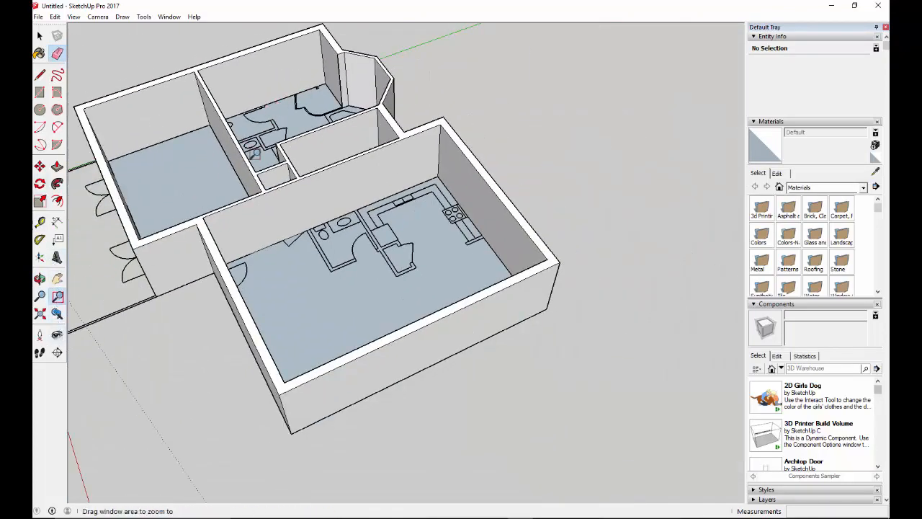
drag(224, 38, 322, 186)
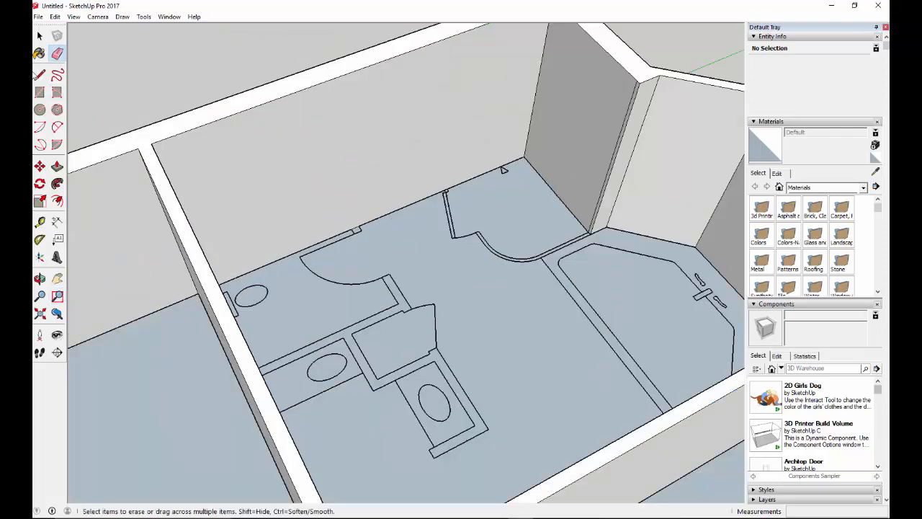
click(39, 75)
click(358, 226)
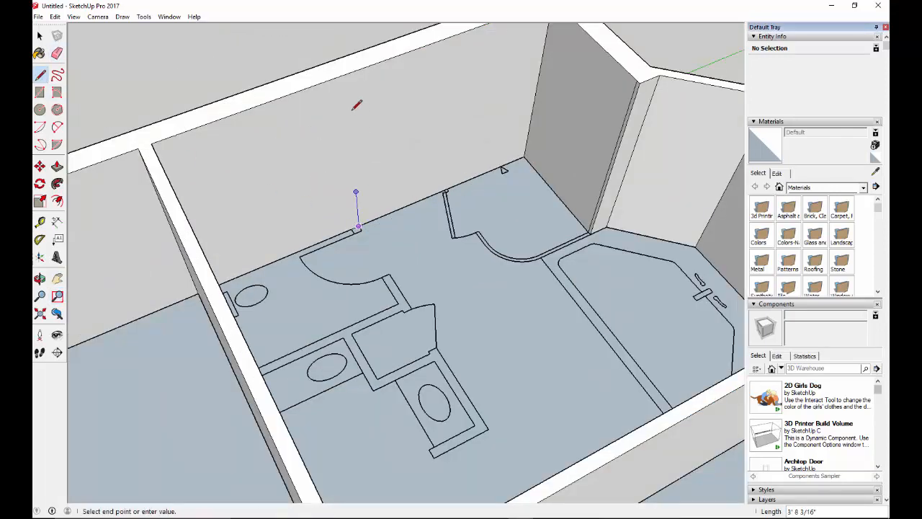
click(354, 229)
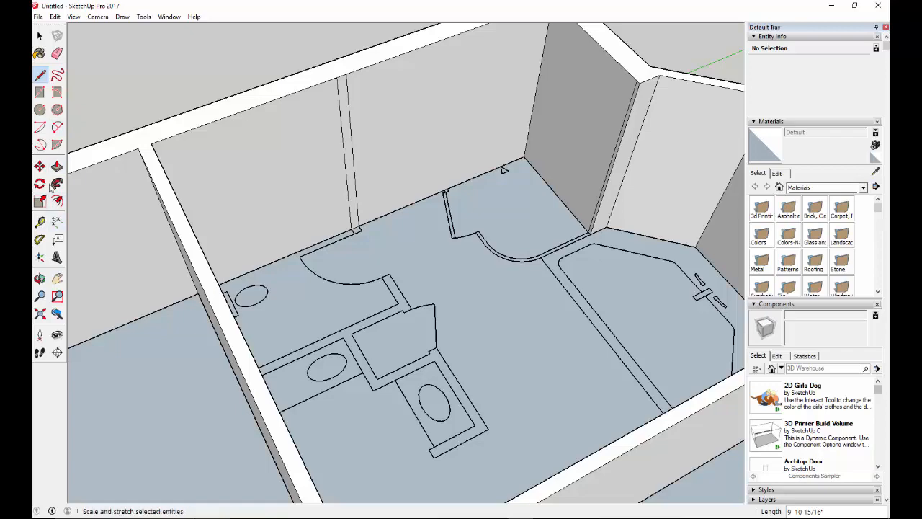
Step: Push/Pull the strip 12' 2 15/16" into the bathroom and extend its end face another 1 13/16" to the end of the sink wall outline
click(353, 200)
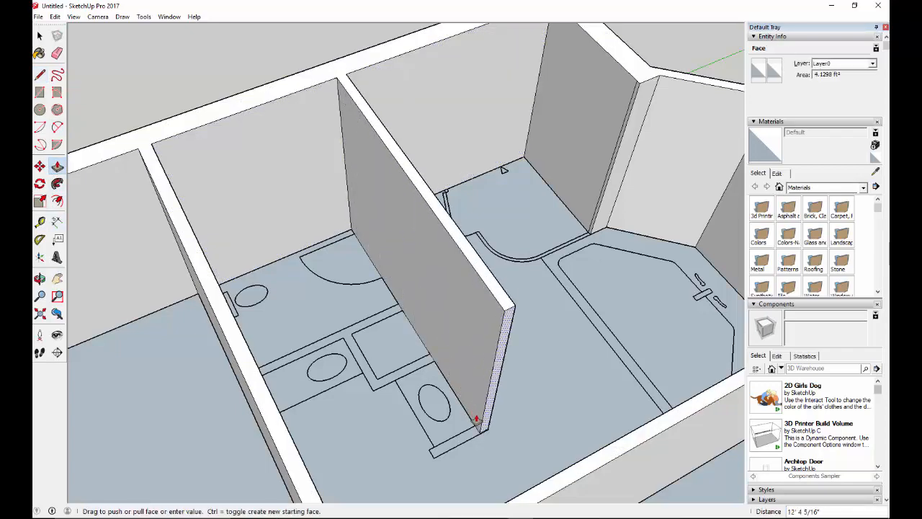
click(477, 417)
scroll(479, 425, up, 6)
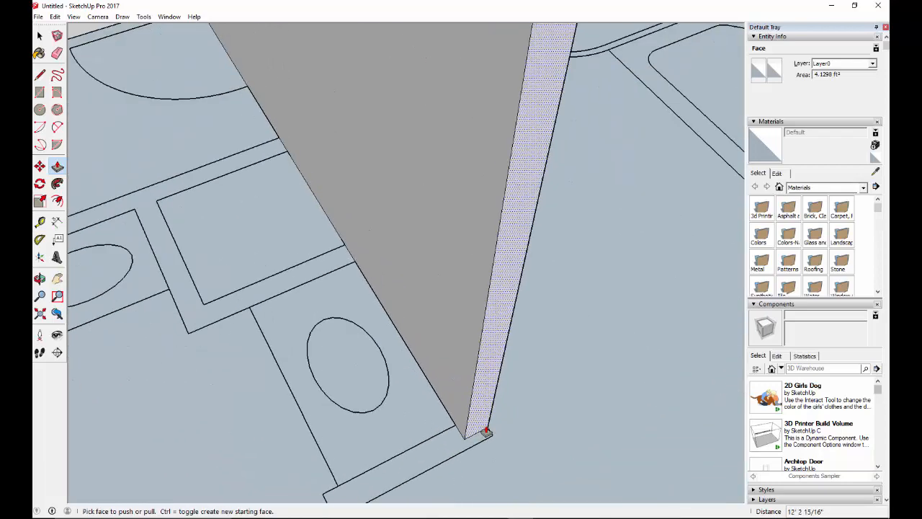
scroll(480, 441, up, 5)
click(452, 364)
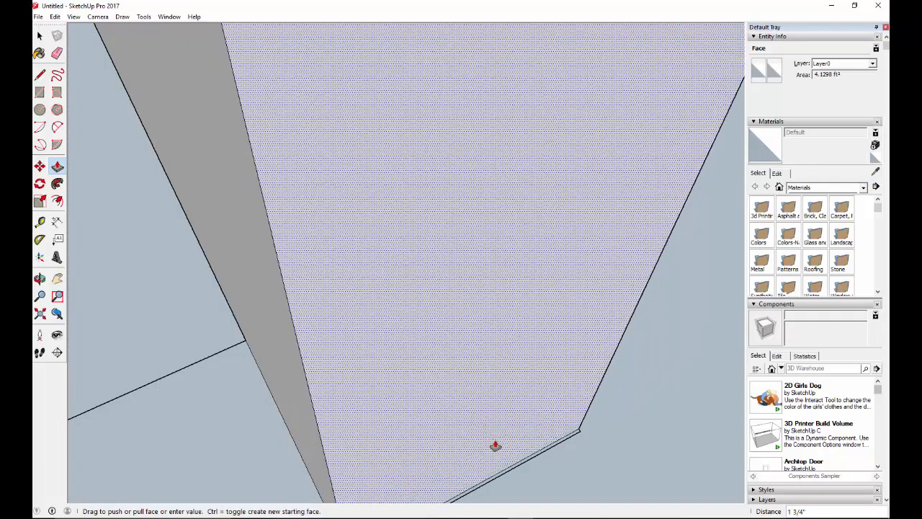
scroll(495, 441, down, 5)
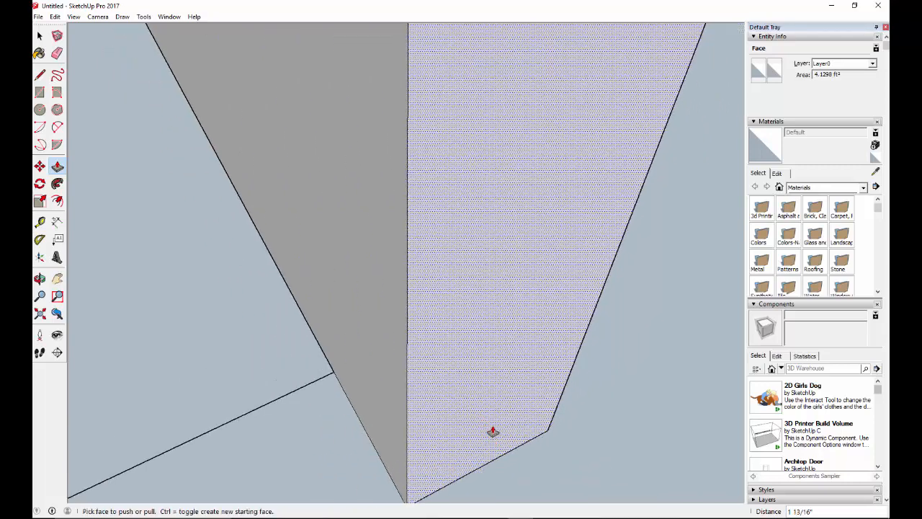
scroll(490, 422, down, 8)
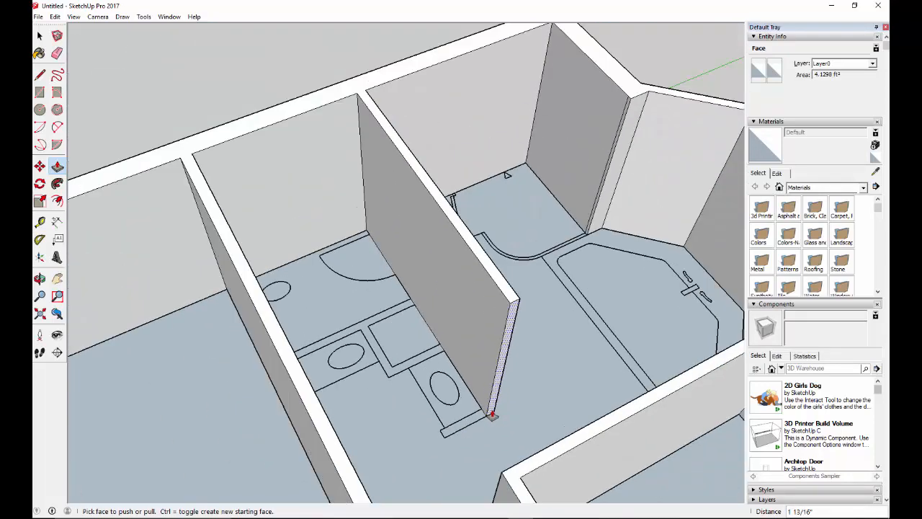
Step: Draw a vertical line about 9' 10 15/16" long near the new wall's free end, from the sink nook's return outline to the top edge
middle_drag(492, 415, 509, 386)
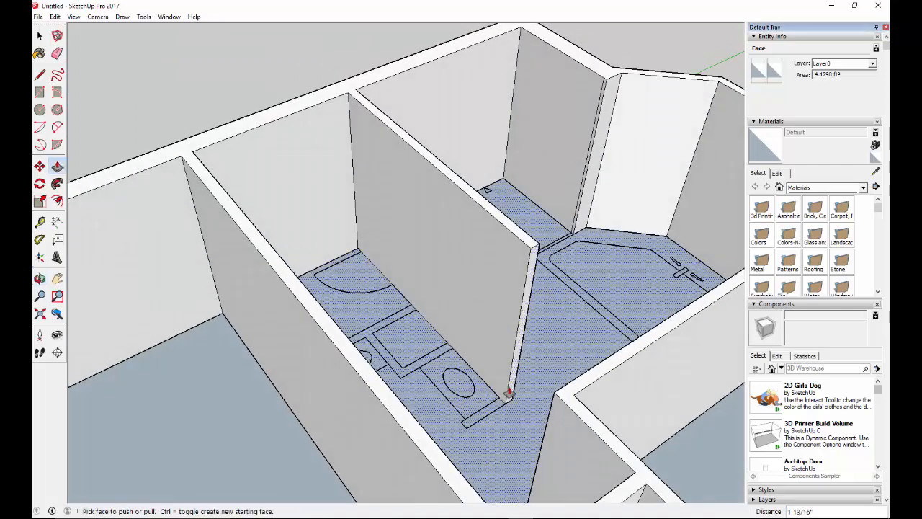
scroll(487, 404, up, 3)
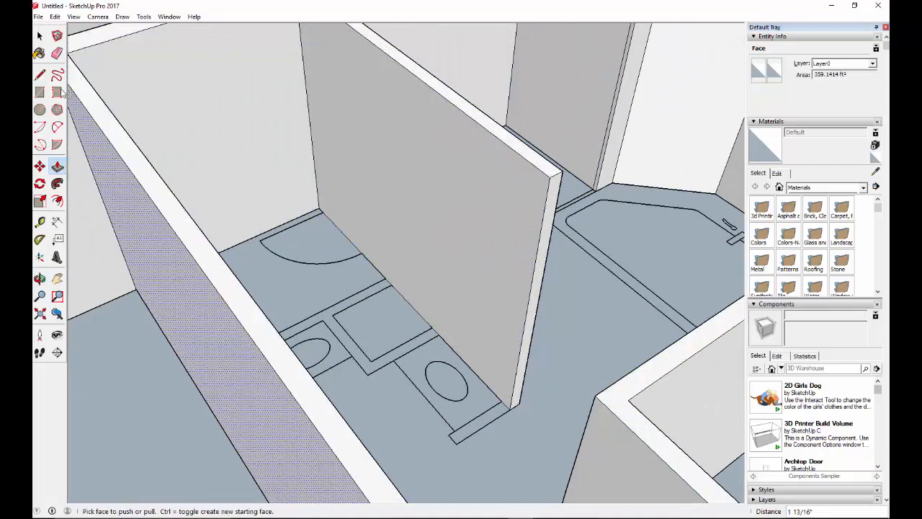
key(l)
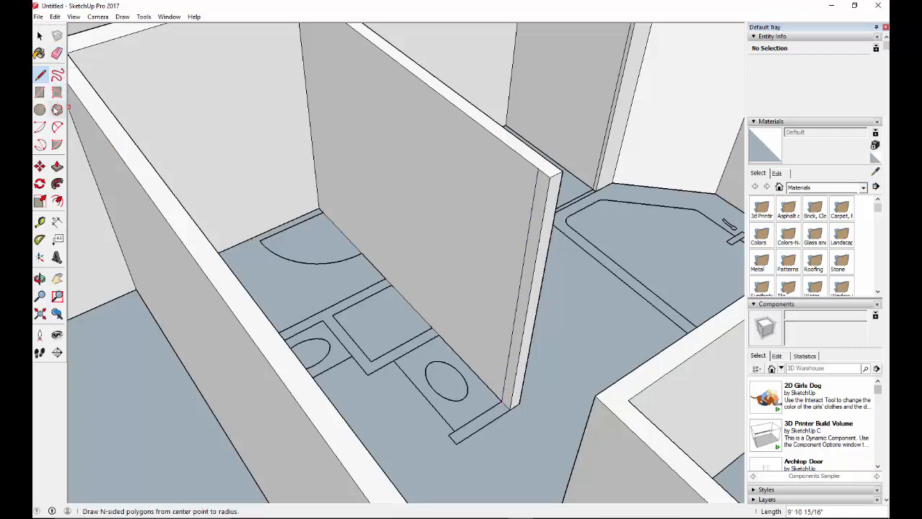
Step: Push/Pull the narrow strip at the wall's free end out 2' 1 11/16" along the short return outline beside the sink
click(57, 166)
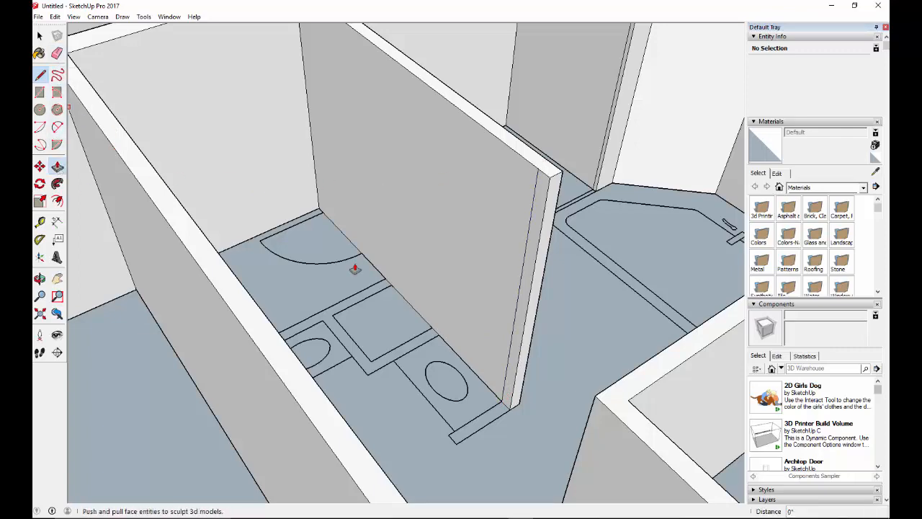
click(523, 317)
click(461, 404)
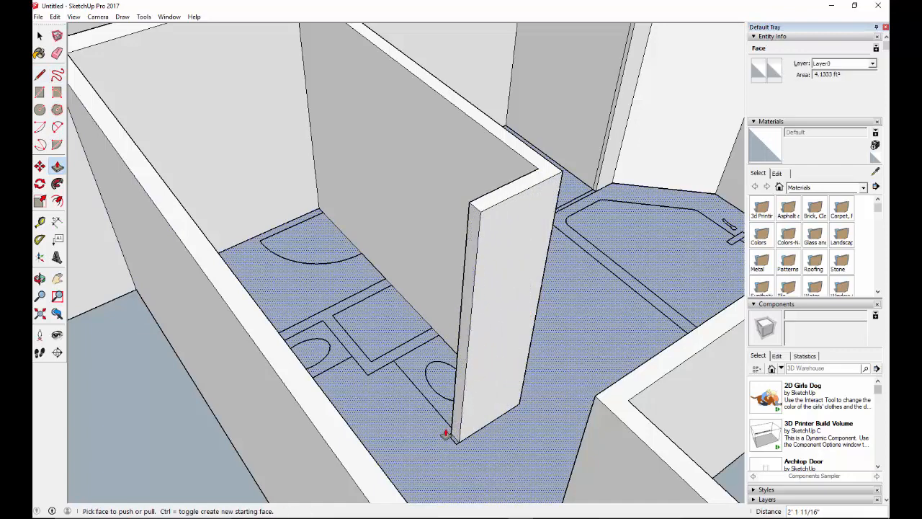
Step: Extend the short return wall's end face in small increments, the last one 15/16", until it lines up with the outline's end
scroll(447, 433, up, 5)
scroll(455, 415, up, 2)
click(444, 432)
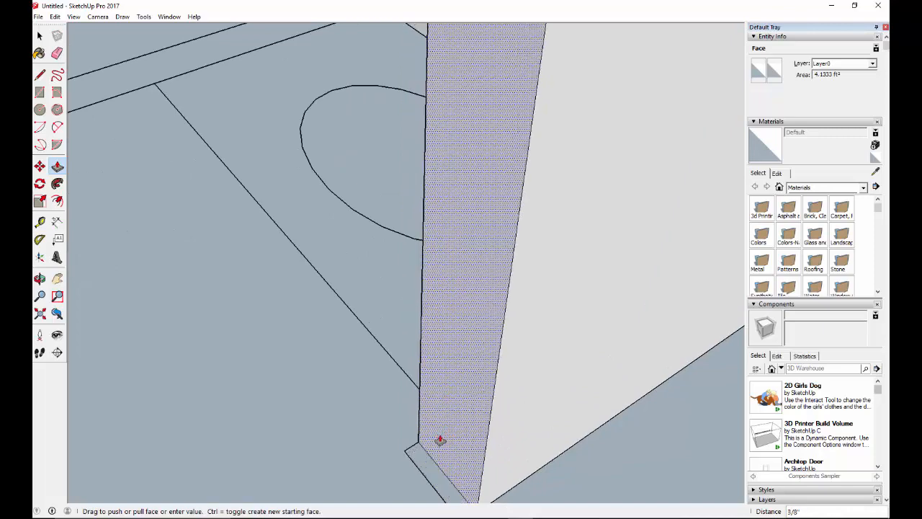
click(436, 441)
scroll(427, 447, up, 4)
click(432, 433)
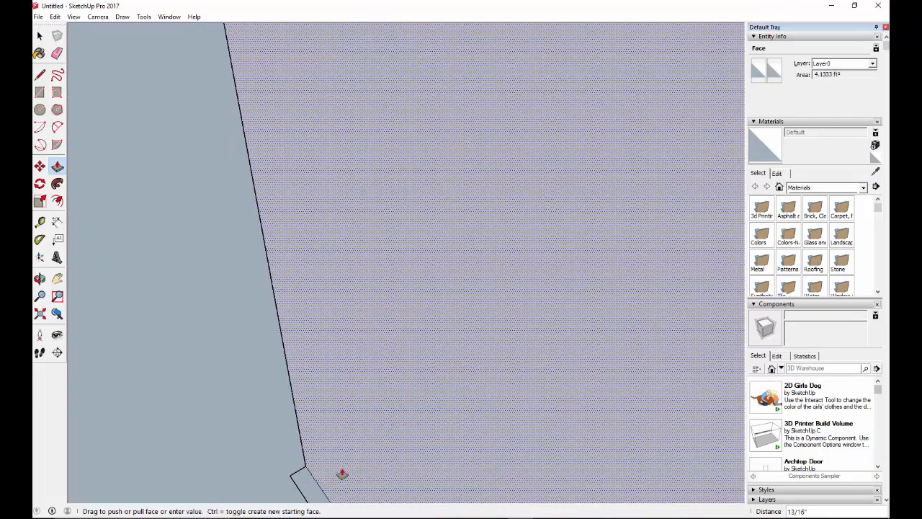
click(328, 479)
scroll(339, 424, down, 4)
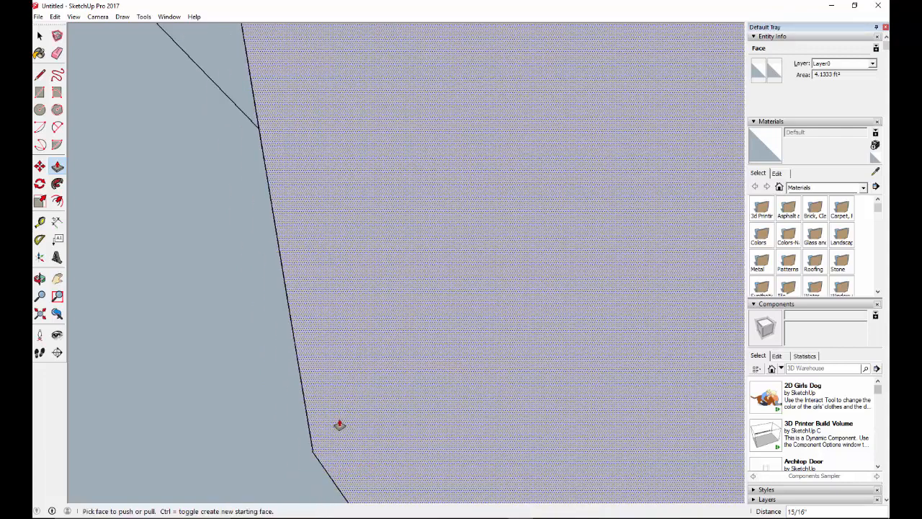
scroll(326, 400, down, 5)
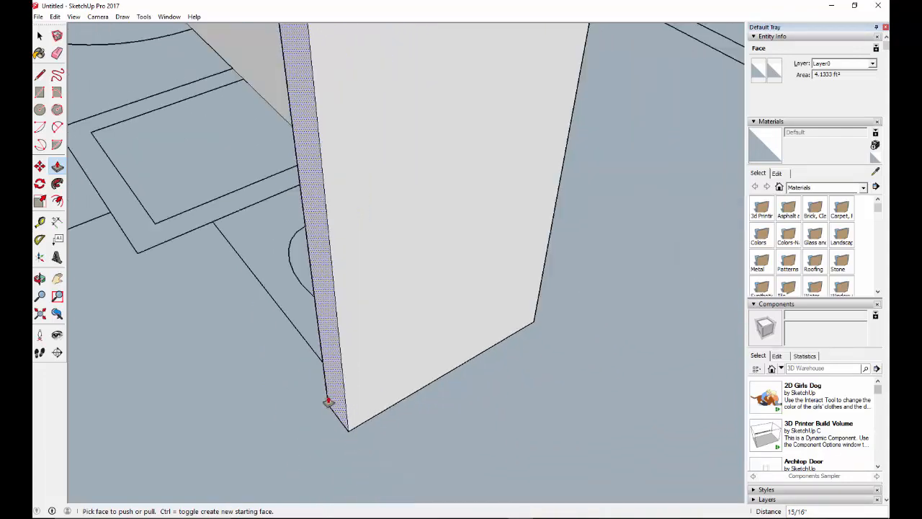
Step: Draw two vertical lines about 9' 10 15/16" tall on the bathroom wall, from the divider outline beside the sink up to the top edge
middle_drag(325, 401, 522, 441)
scroll(404, 393, down, 3)
scroll(383, 382, down, 3)
scroll(309, 278, up, 1)
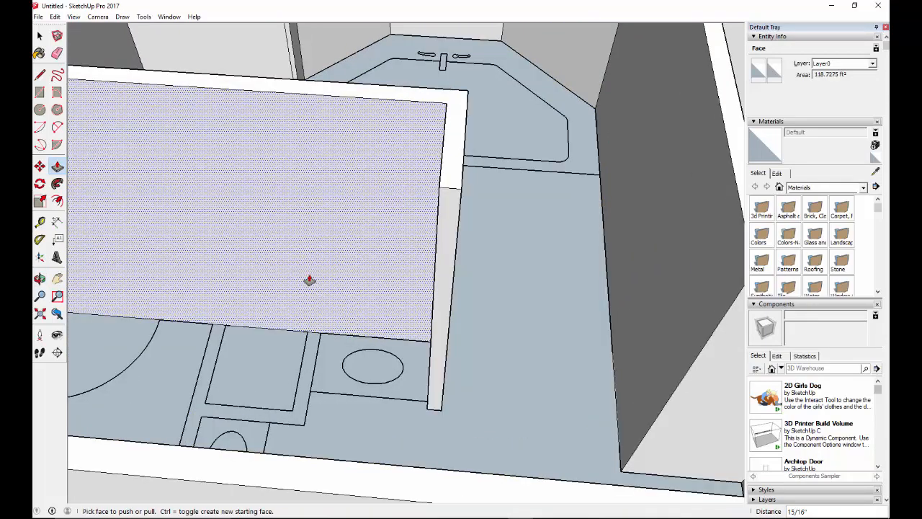
click(39, 76)
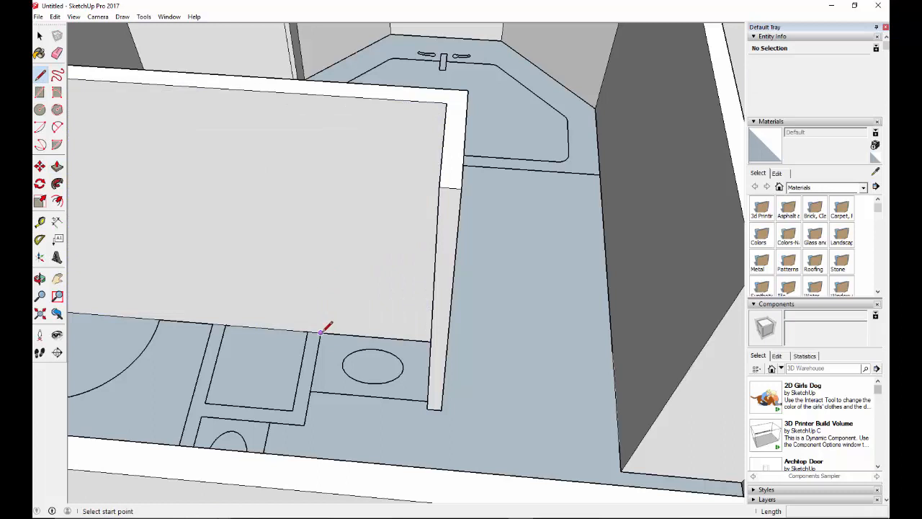
click(321, 332)
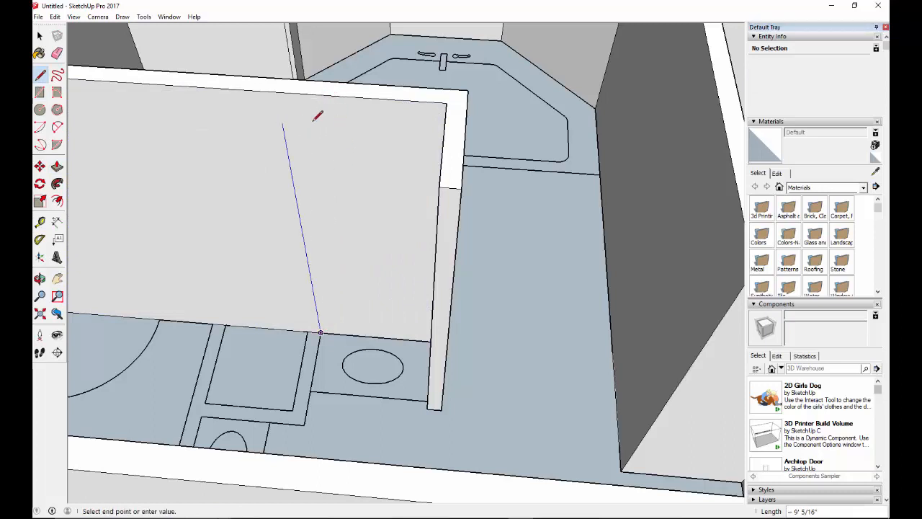
key(Up)
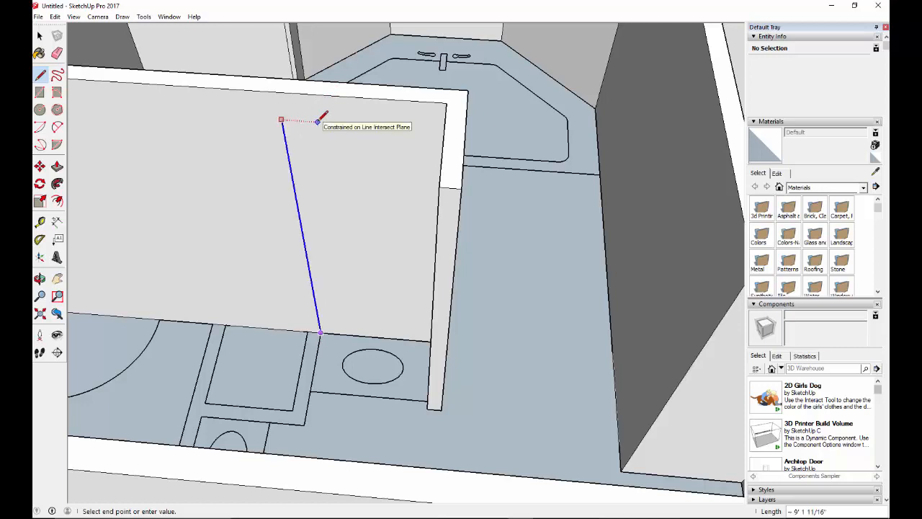
click(275, 91)
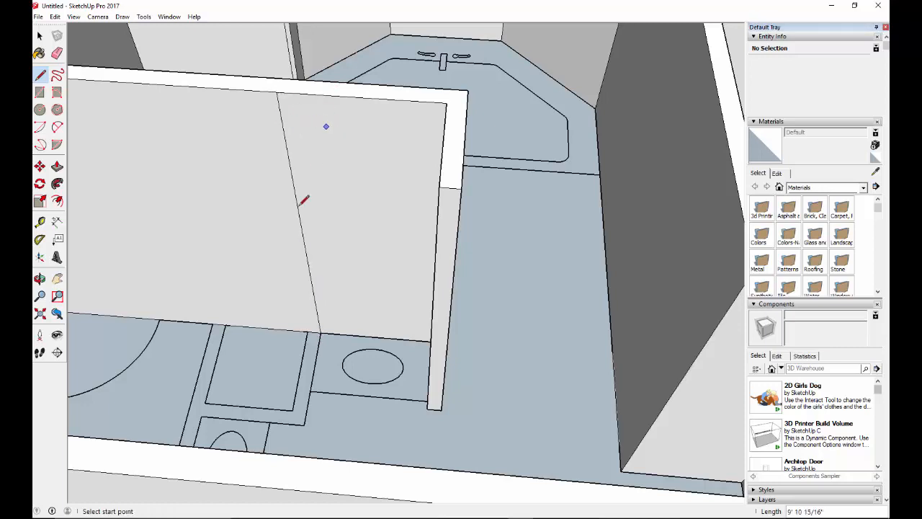
click(308, 332)
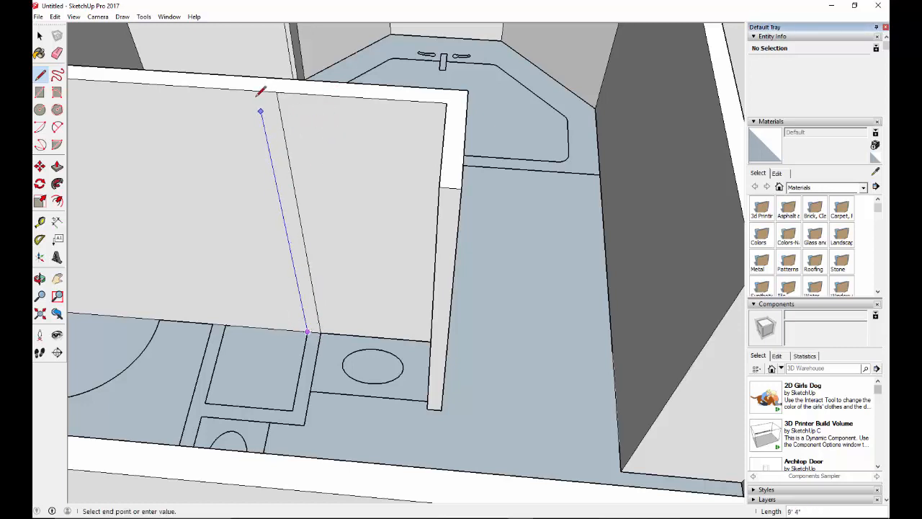
Step: Push/Pull the strip between the lines out along the outline beside the sink and extend its end face another 2 3/8" to the outline's corner
click(57, 167)
click(311, 309)
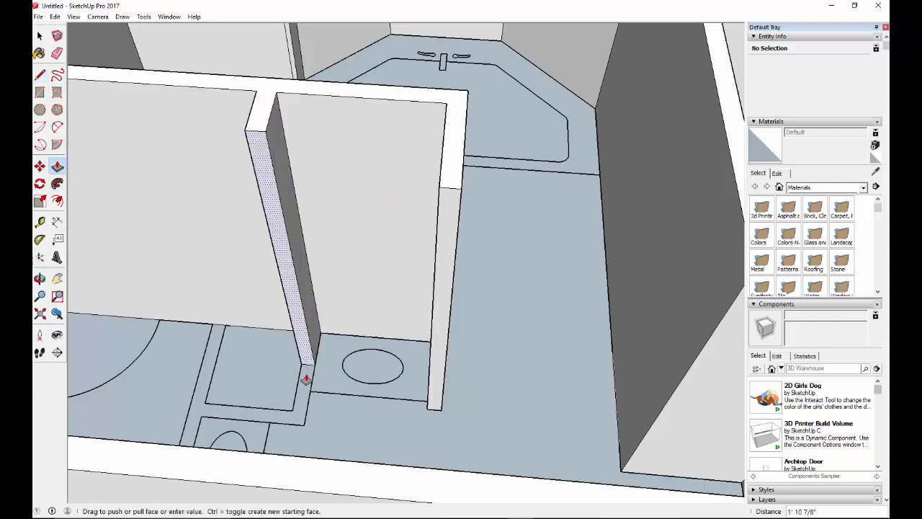
click(297, 420)
scroll(300, 424, up, 5)
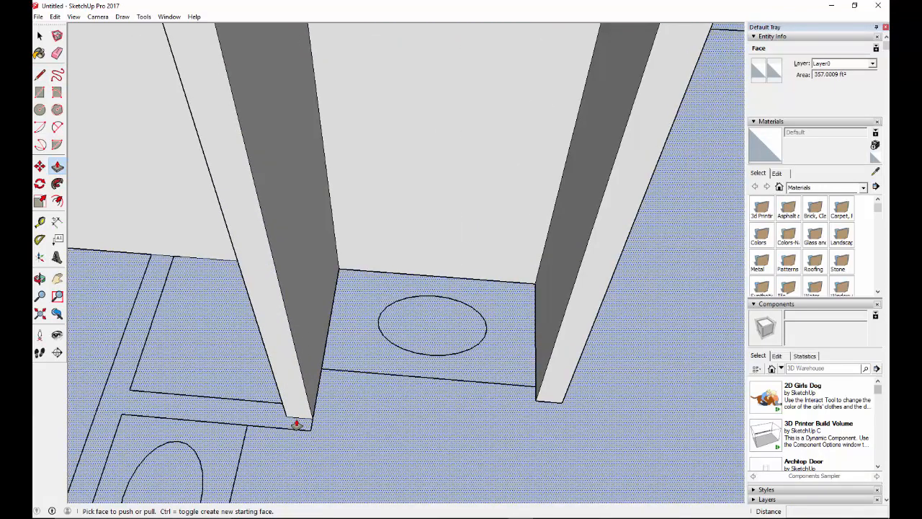
scroll(304, 423, up, 2)
drag(307, 410, 302, 454)
scroll(304, 426, down, 8)
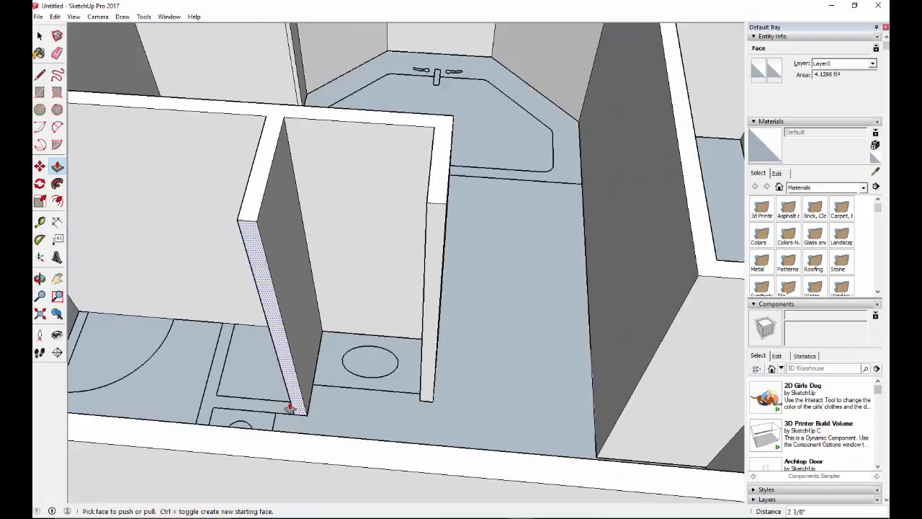
middle_drag(185, 354, 317, 340)
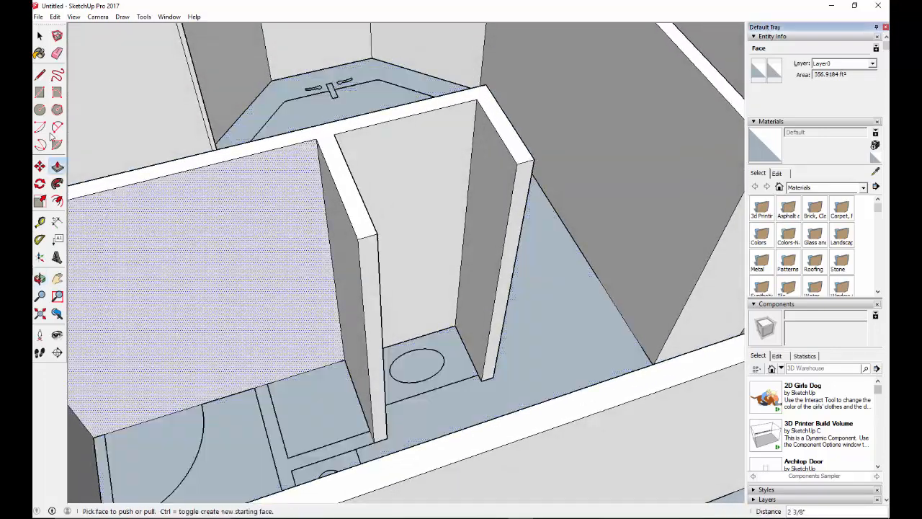
Step: Draw two vertical lines about 9' 10 15/16" tall on the same wall, from the closet's other side wall outline to the top edge
click(39, 75)
scroll(278, 384, up, 3)
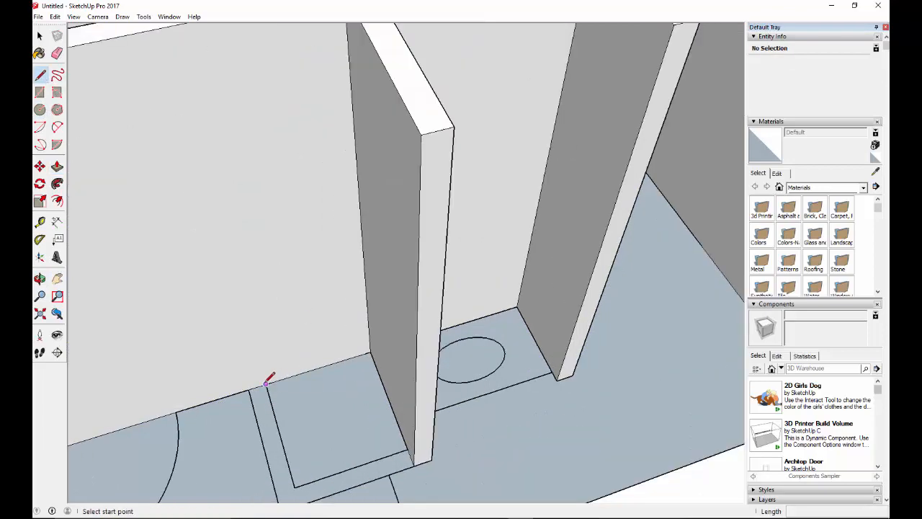
click(265, 382)
scroll(270, 342, down, 3)
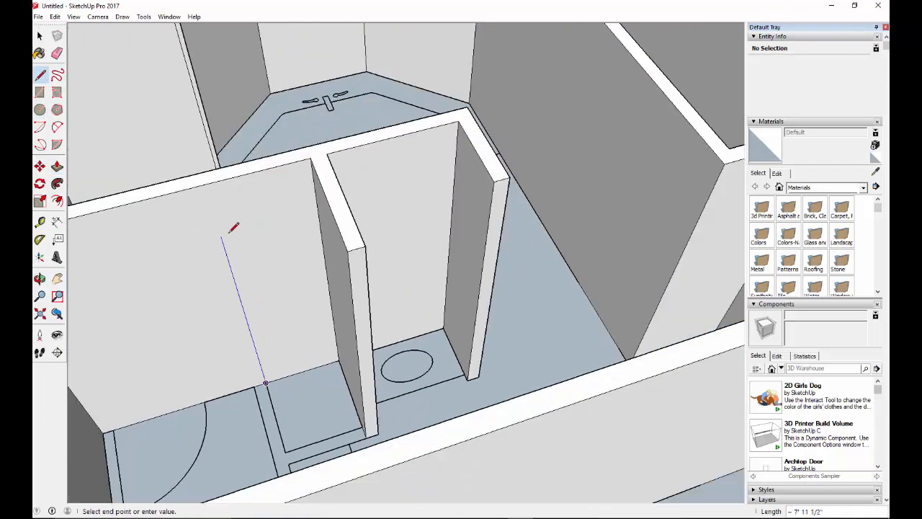
click(205, 184)
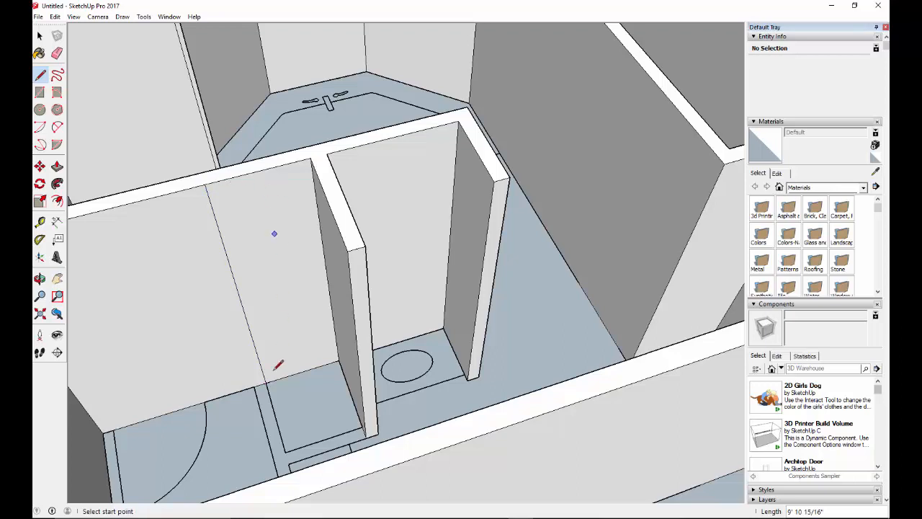
click(257, 385)
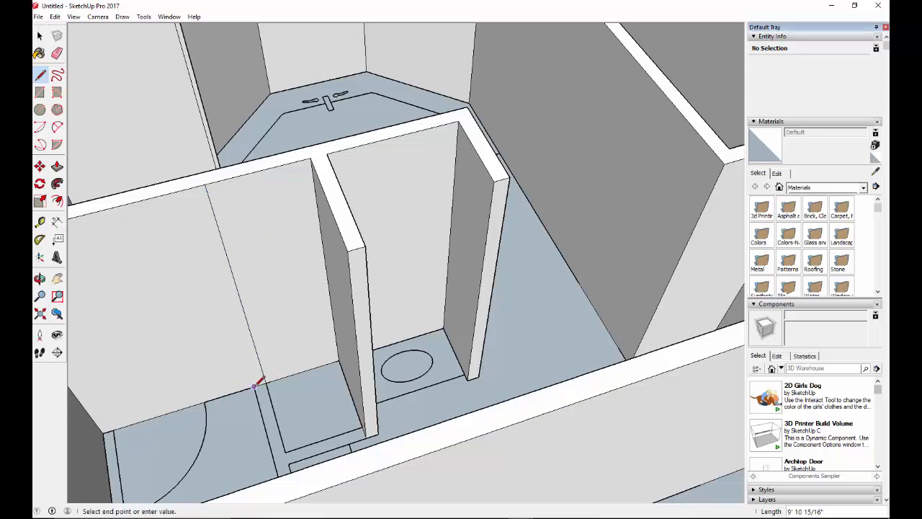
click(191, 188)
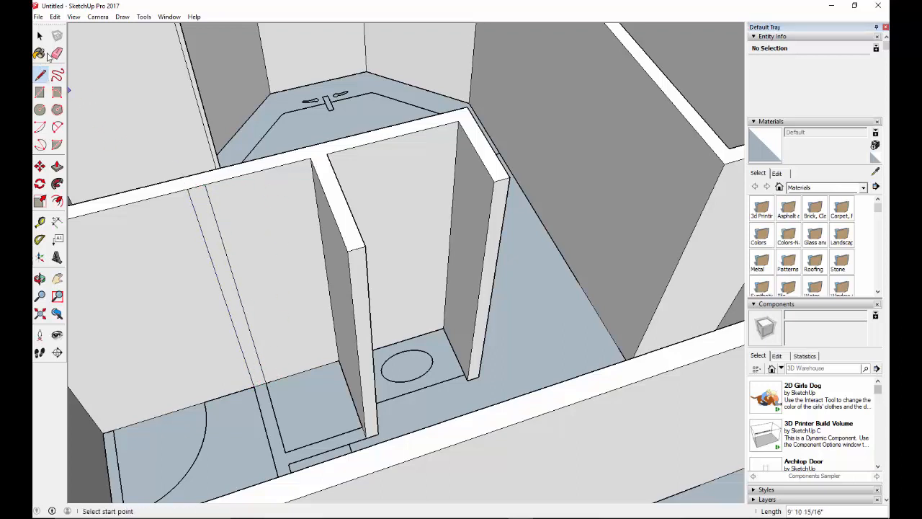
Step: Push/Pull the closet's second side wall out of the strip, then extend its end face about 4' 11 15/16" to the long partition wall
click(57, 168)
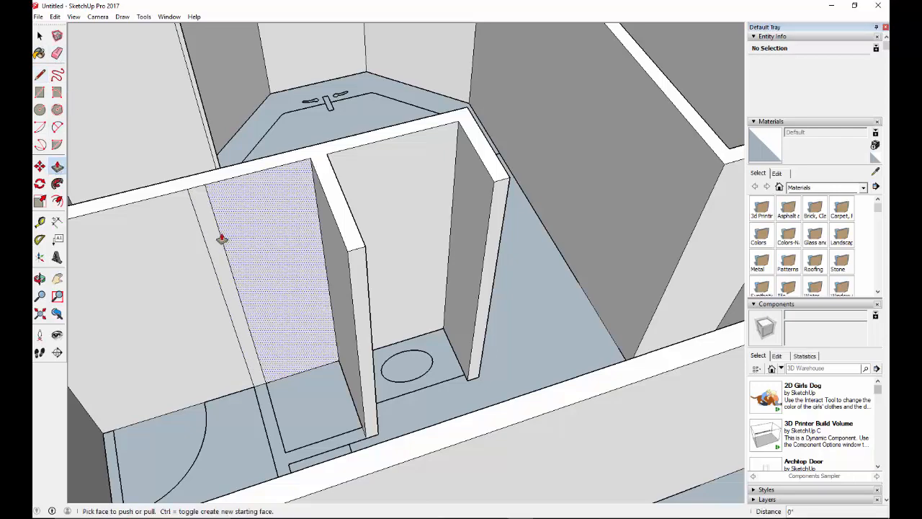
click(210, 234)
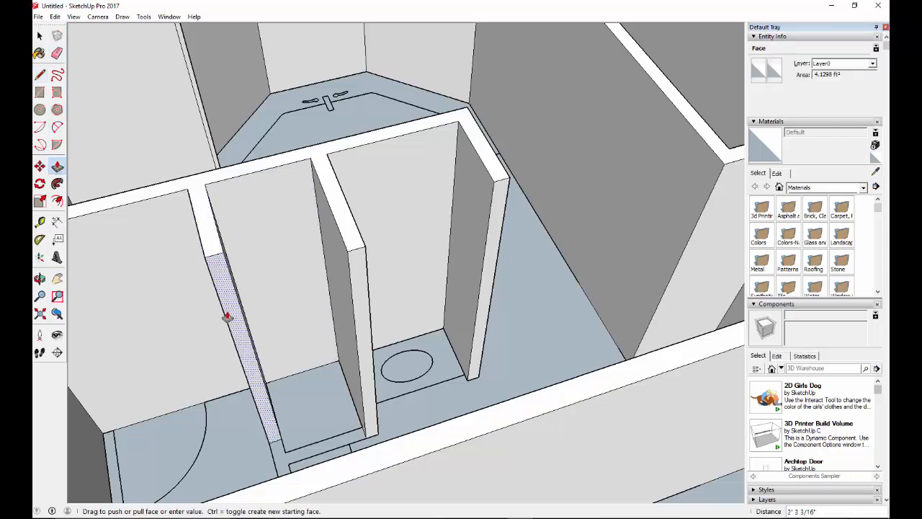
click(229, 346)
scroll(216, 389, down, 5)
middle_drag(196, 403, 325, 439)
click(325, 436)
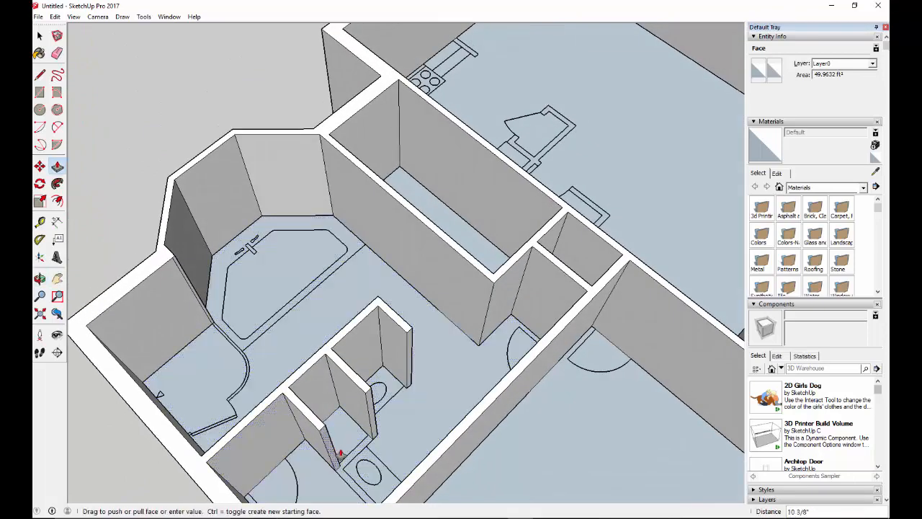
drag(445, 515, 465, 476)
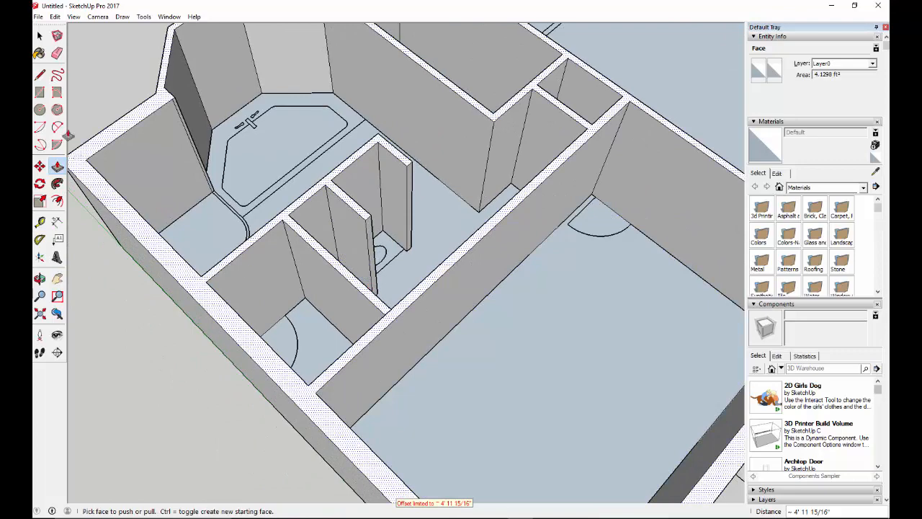
Step: Erase the seam line on top where the new side wall meets the long partition wall
click(57, 53)
scroll(367, 322, up, 3)
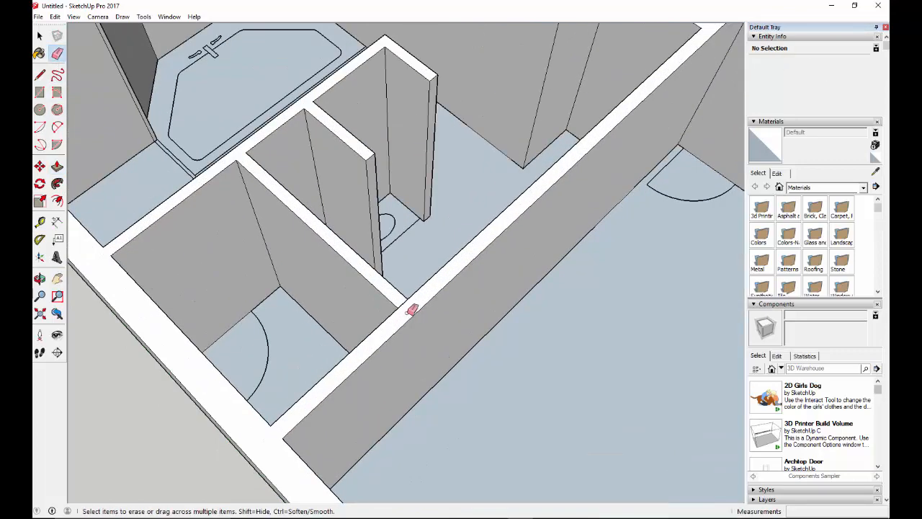
scroll(447, 304, down, 5)
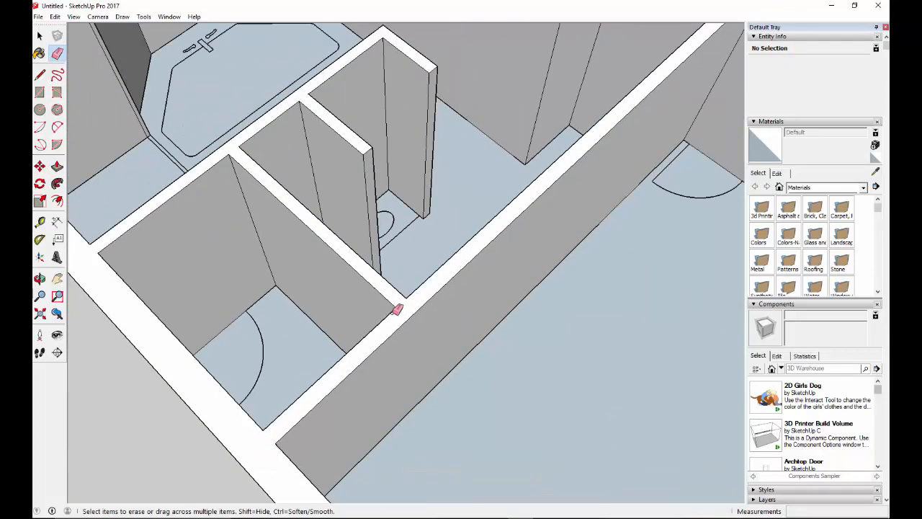
Step: Draw a vertical line about 9' 10 15/16" tall on the inner face of the shorter closet wall, from the front wall outline to the top edge
mouse_move(298, 262)
middle_down()
mouse_move(198, 390)
mouse_move(298, 387)
mouse_move(330, 303)
mouse_move(373, 283)
middle_up()
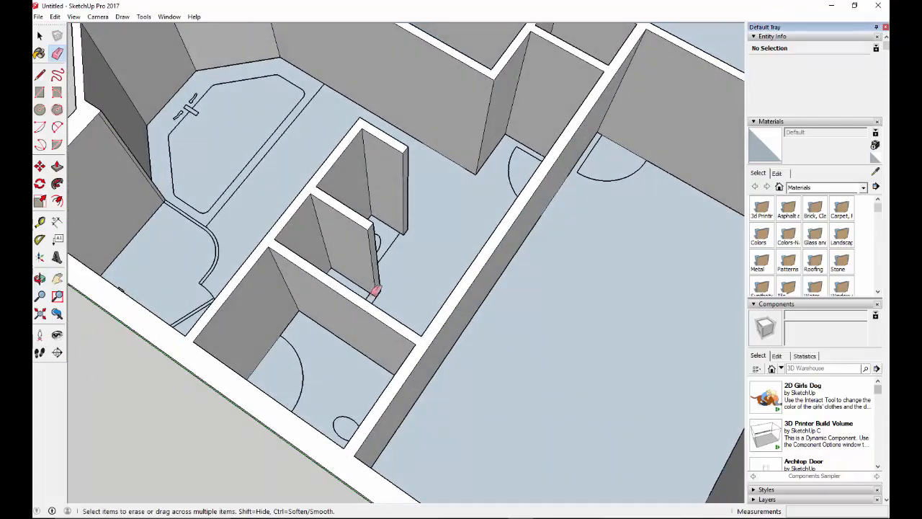
scroll(376, 290, up, 3)
mouse_move(470, 343)
middle_down()
mouse_move(394, 435)
mouse_move(383, 259)
middle_up()
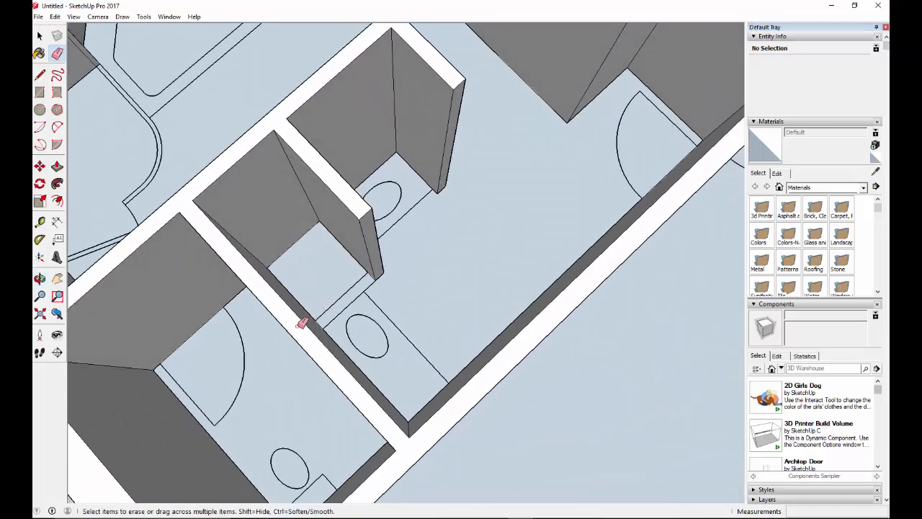
scroll(375, 269, up, 3)
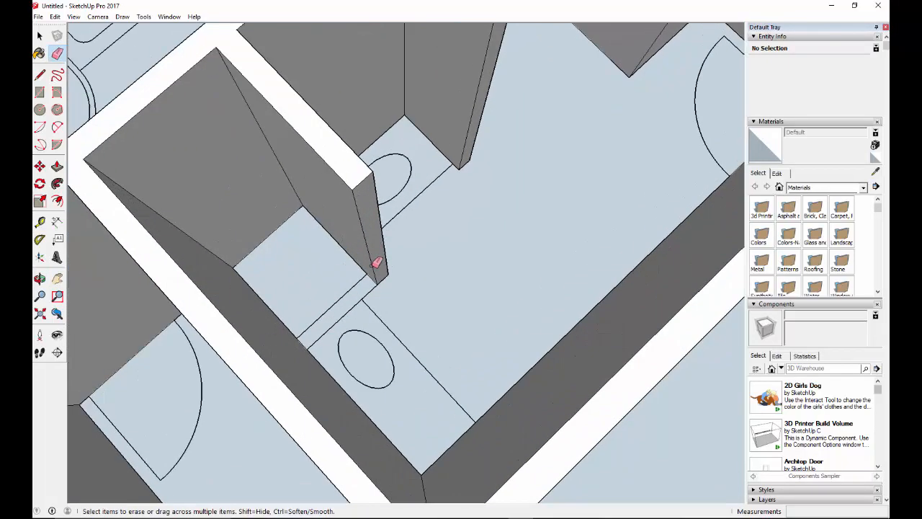
middle_drag(376, 263, 391, 240)
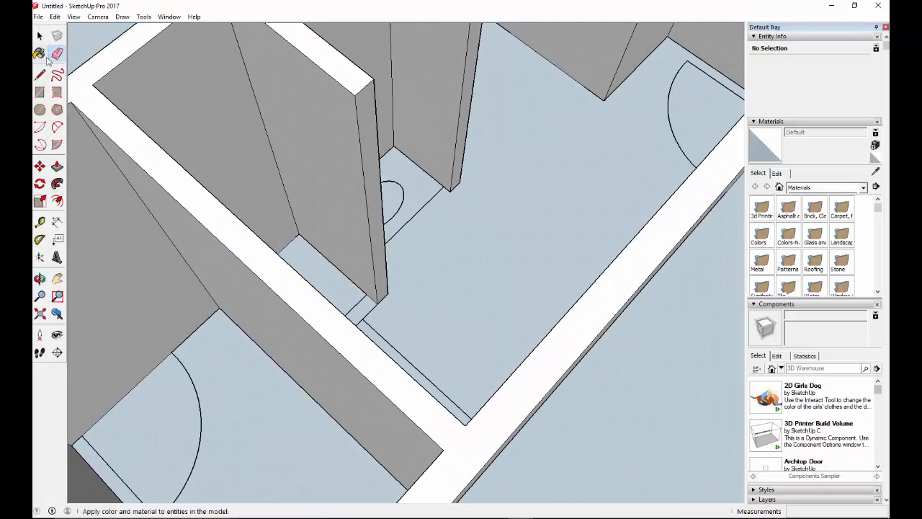
click(366, 294)
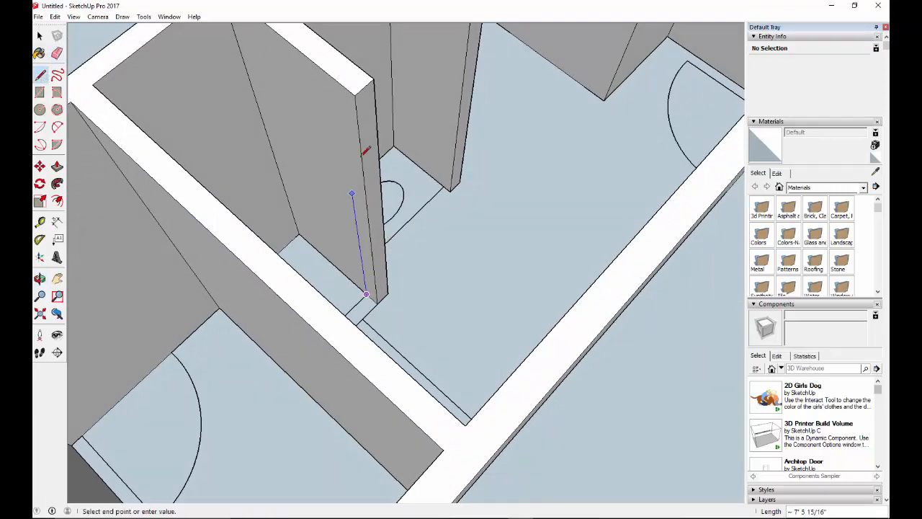
click(335, 80)
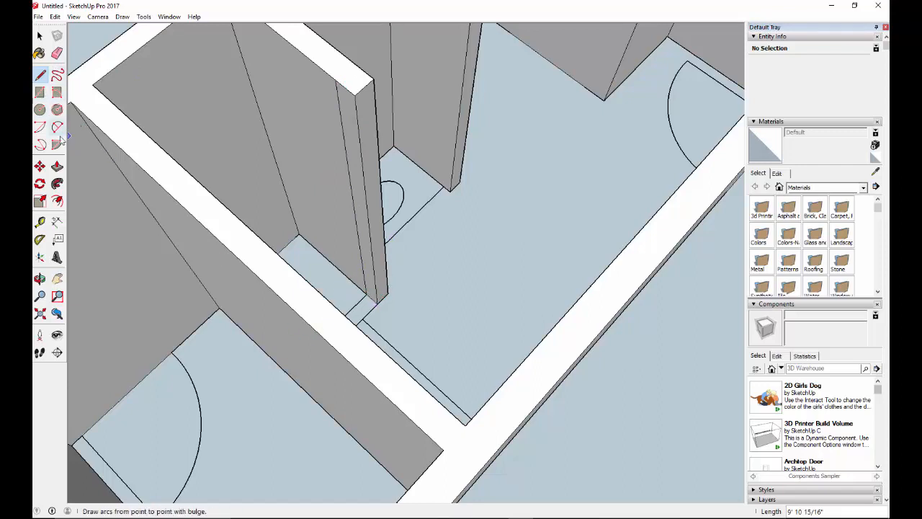
Step: Push/Pull the narrow strip about 2' 7 1/4" across the closet opening until it meets the opposite side wall
click(57, 167)
drag(356, 195, 251, 304)
drag(189, 340, 180, 333)
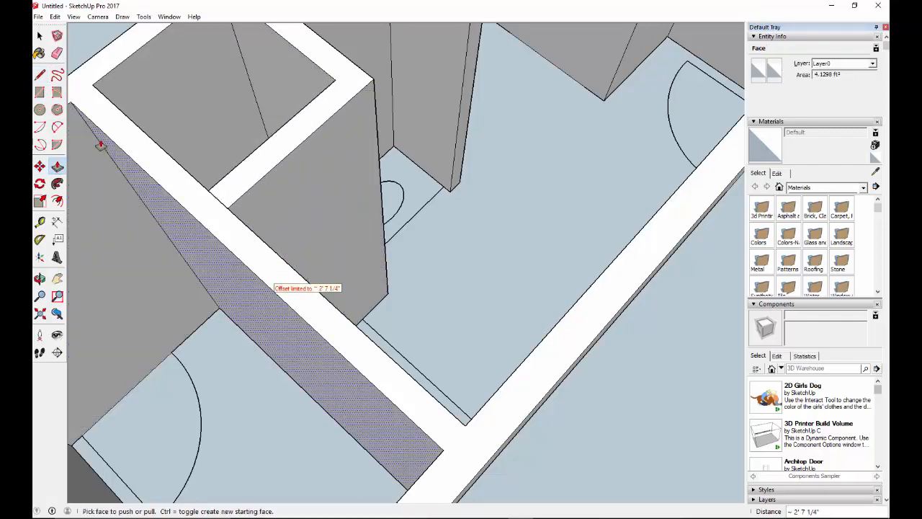
Step: Erase the seam line on top where the closet's front wall joins the opposite side wall
click(57, 53)
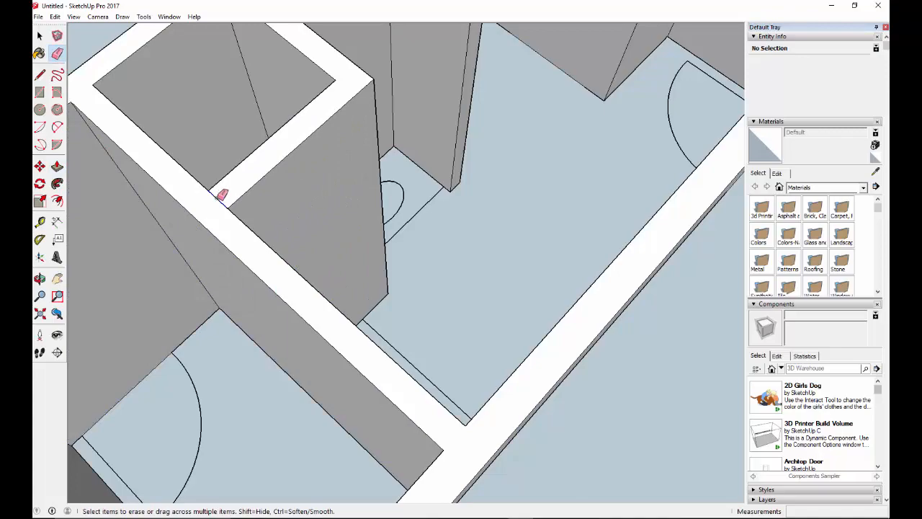
scroll(341, 228, down, 5)
mouse_move(494, 216)
middle_down()
mouse_move(377, 318)
mouse_move(319, 319)
mouse_move(309, 272)
mouse_move(422, 269)
middle_up()
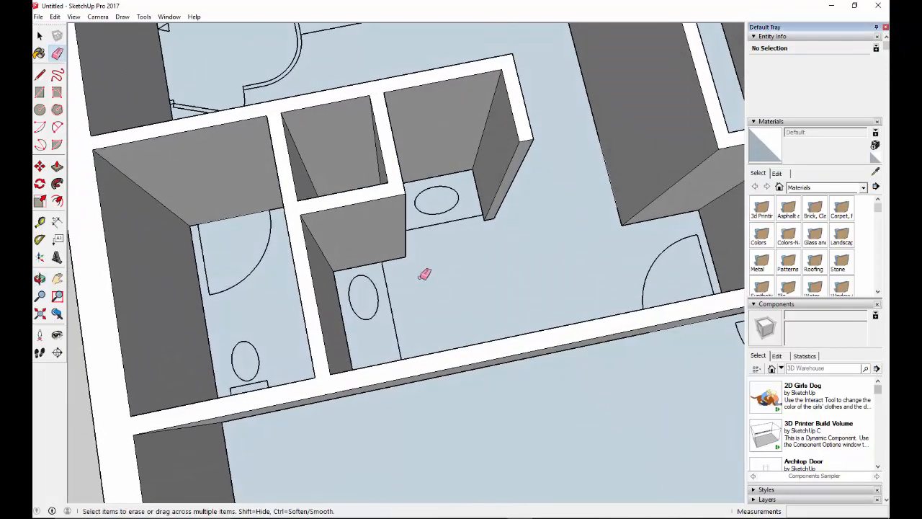
Step: Examine the new bathroom and closet walls within the whole house model and the floor plan outlines of the neighbouring rooms
scroll(425, 274, down, 3)
scroll(425, 274, down, 3)
mouse_move(612, 286)
middle_down()
mouse_move(375, 307)
mouse_move(305, 275)
mouse_move(295, 218)
mouse_move(224, 131)
mouse_move(252, 122)
middle_up()
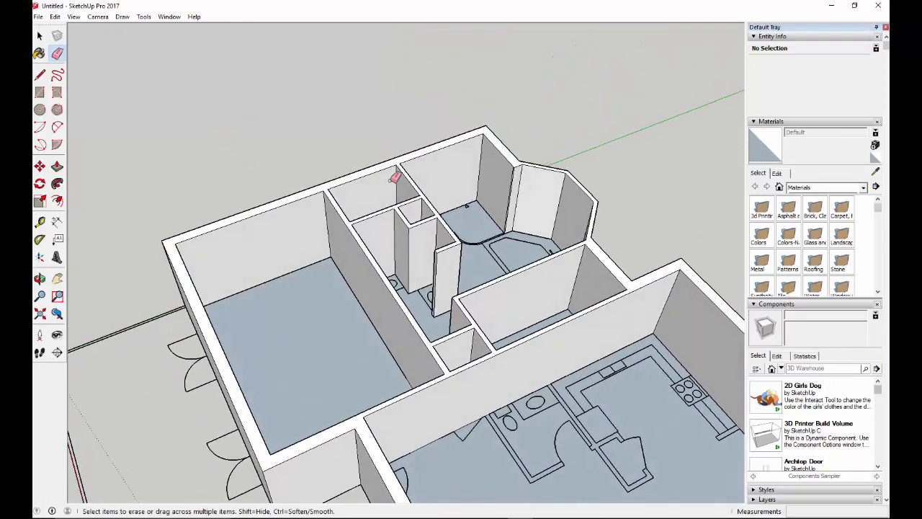
scroll(394, 177, down, 3)
scroll(609, 329, up, 2)
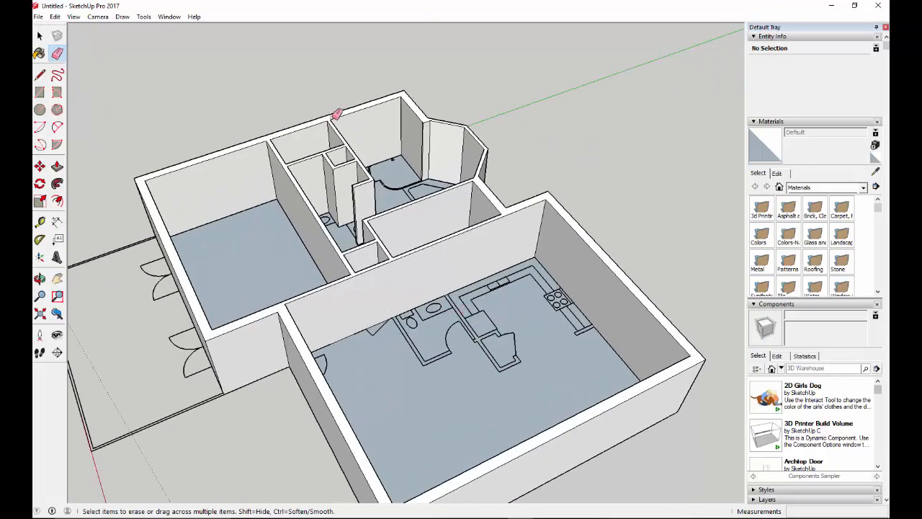
scroll(336, 114, up, 2)
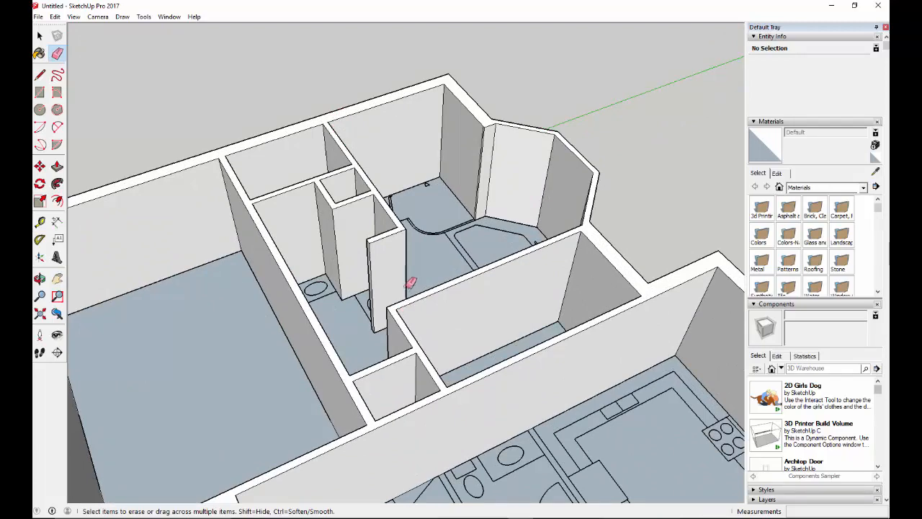
scroll(348, 312, down, 3)
middle_drag(360, 335, 468, 405)
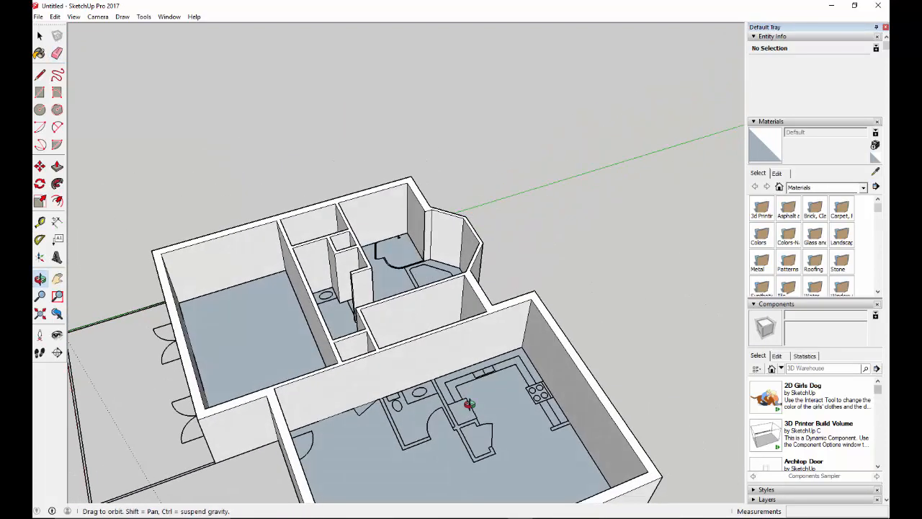